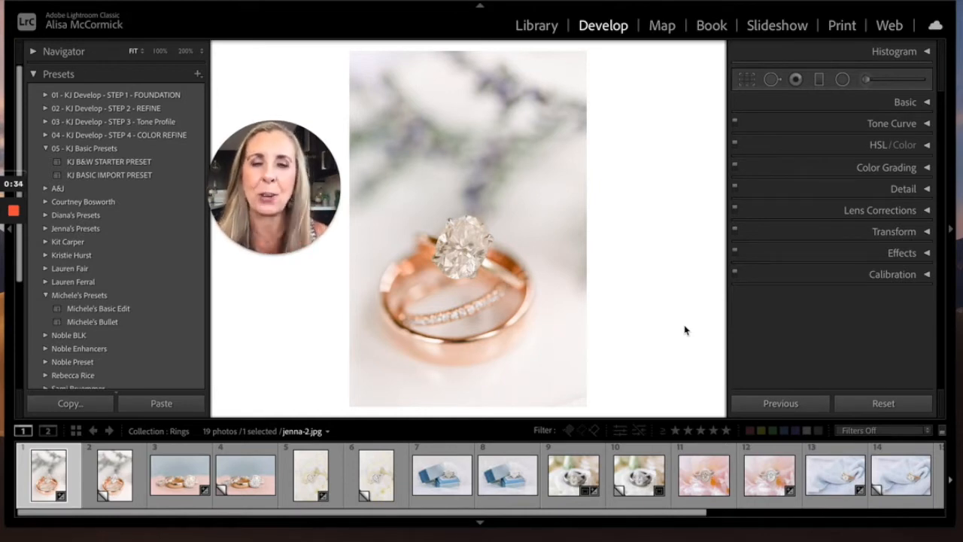
left_click_drag(273, 181, 884, 314)
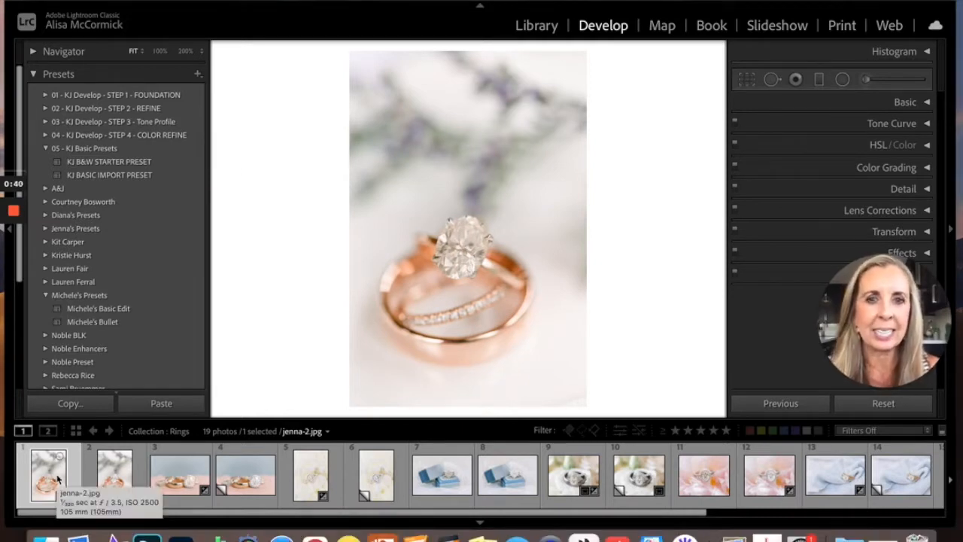
key("super+apostrophe")
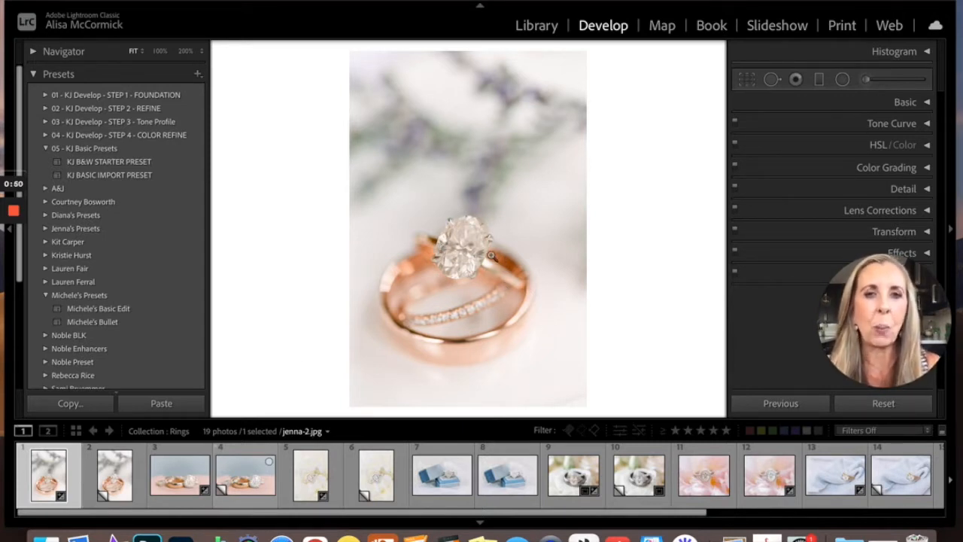
Compare the original rose gold ring photo with its edited virtual copy
left_click(120, 468)
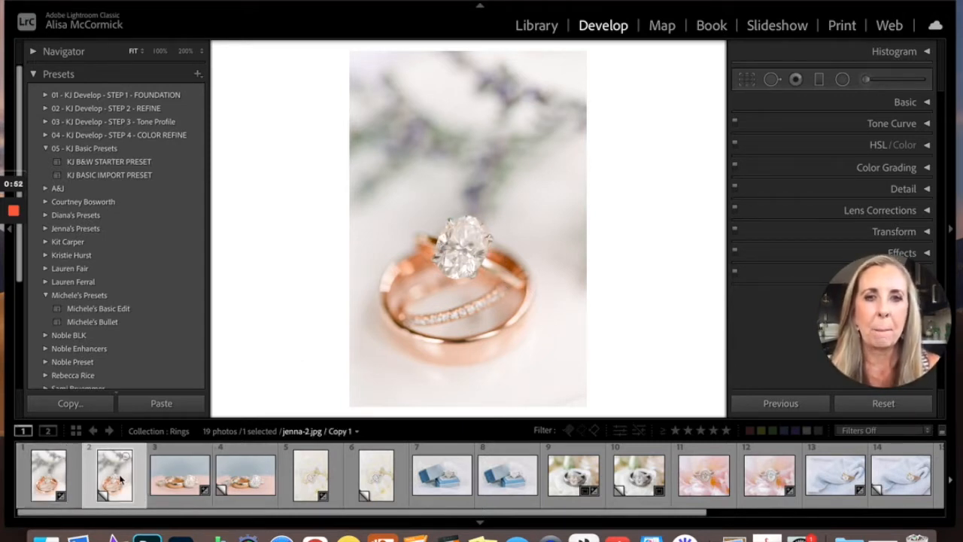
left_click(64, 472)
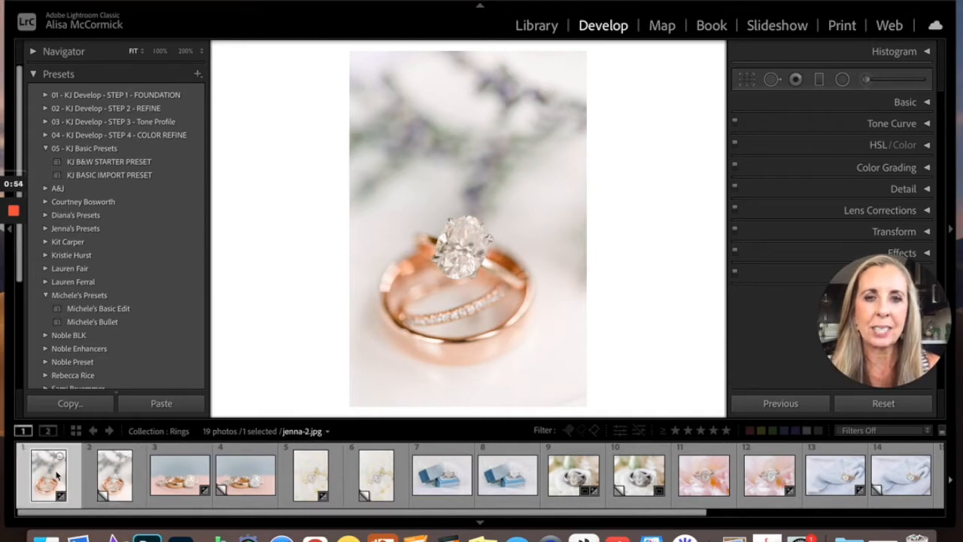
left_click(117, 469)
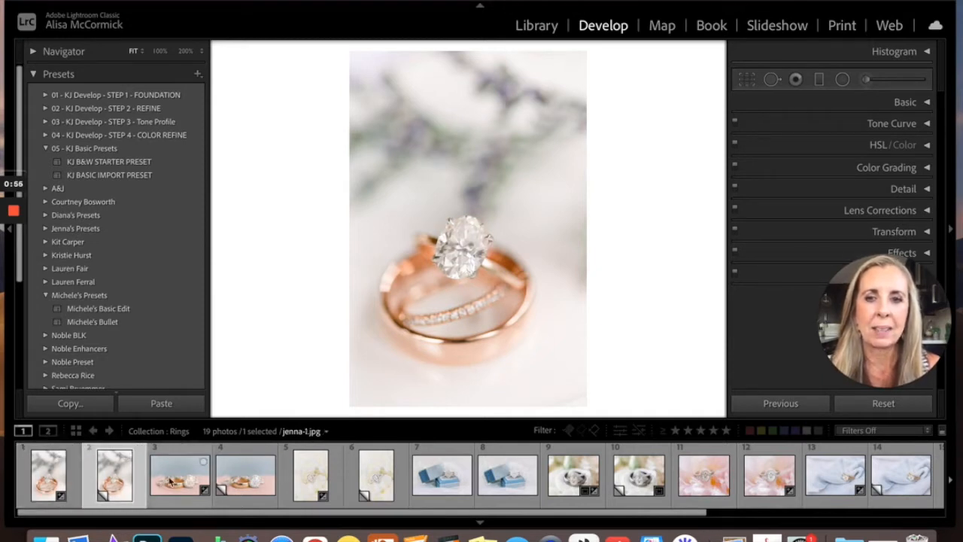
Compare the original ring photo on blue and pink fabric with its edited virtual copy
left_click(180, 474)
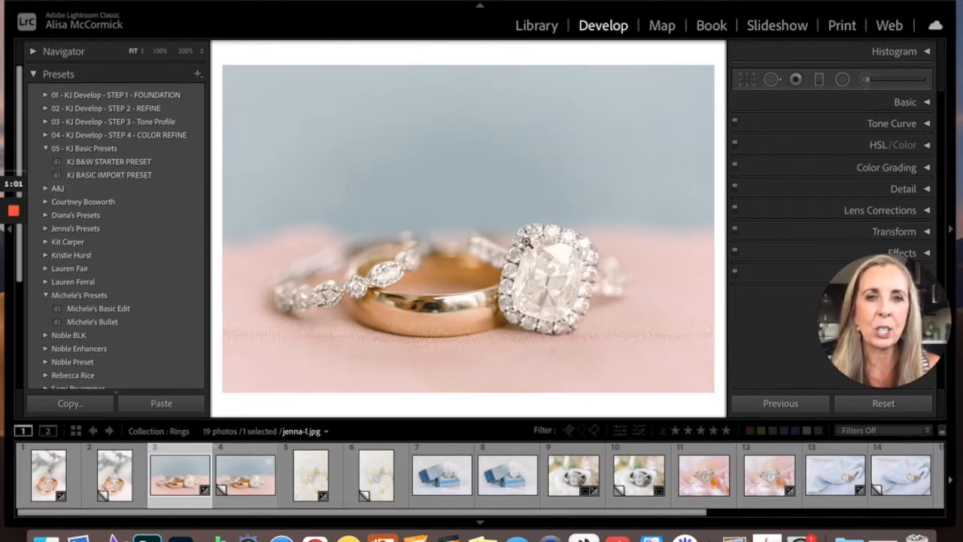
left_click(264, 484)
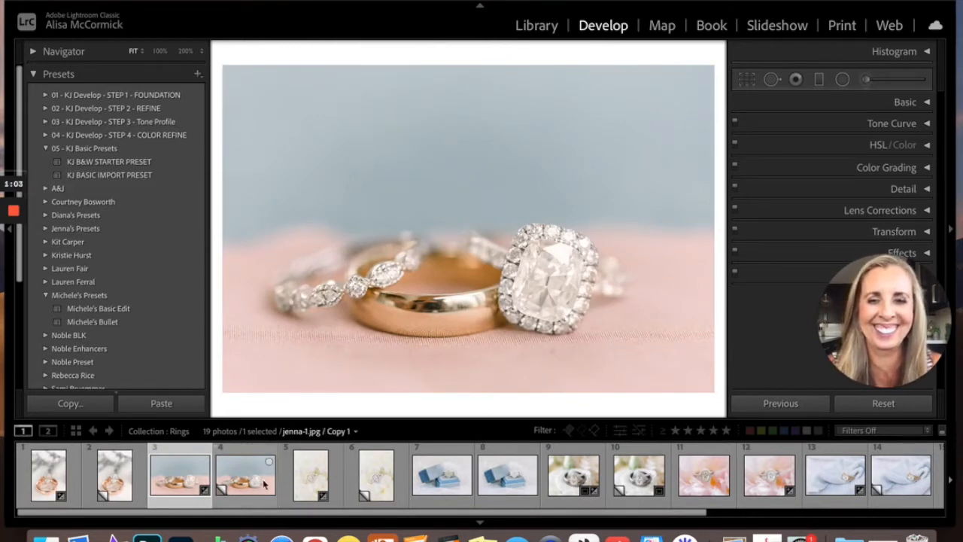
left_click(253, 484)
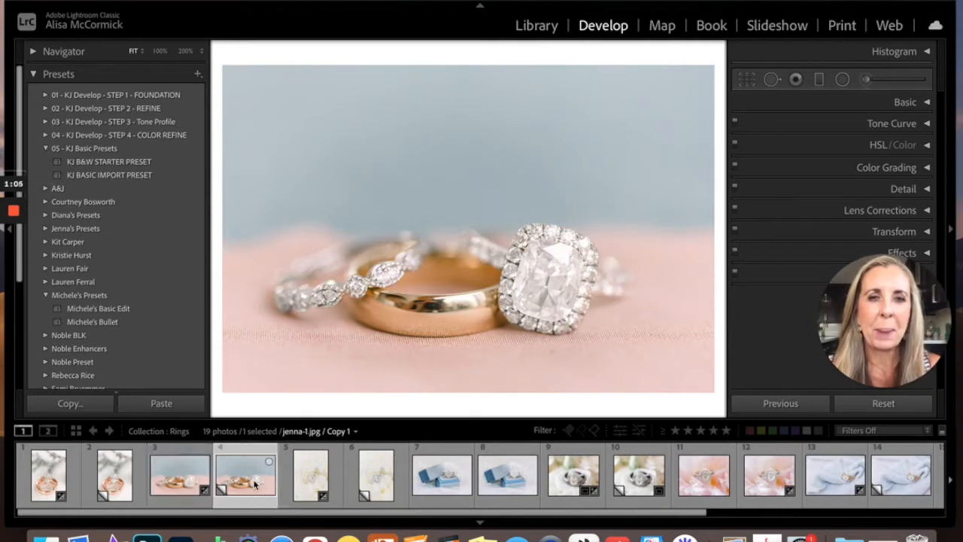
left_click(188, 481)
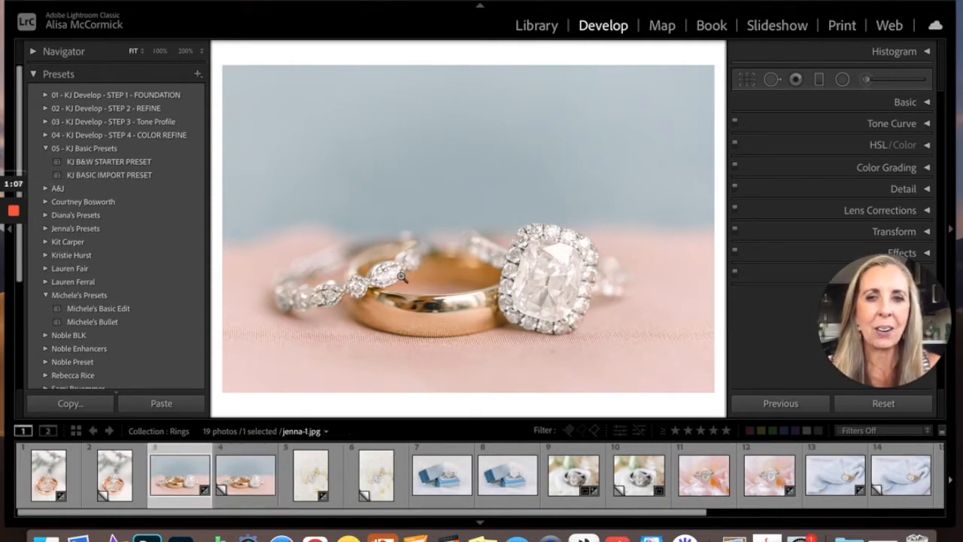
left_click(252, 476)
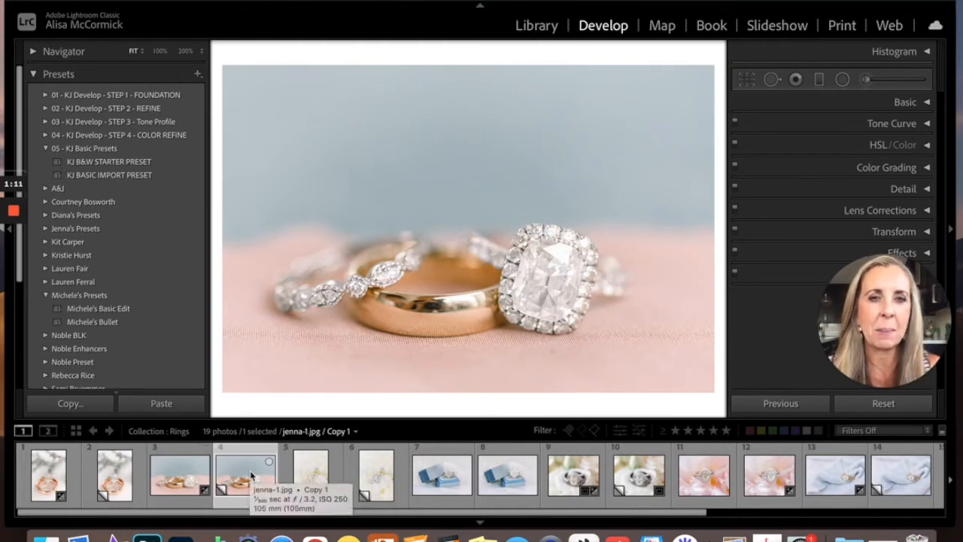
Compare the before and after versions of the pear-shaped ring on pale petals and the ring in the blue velvet box
left_click(315, 479)
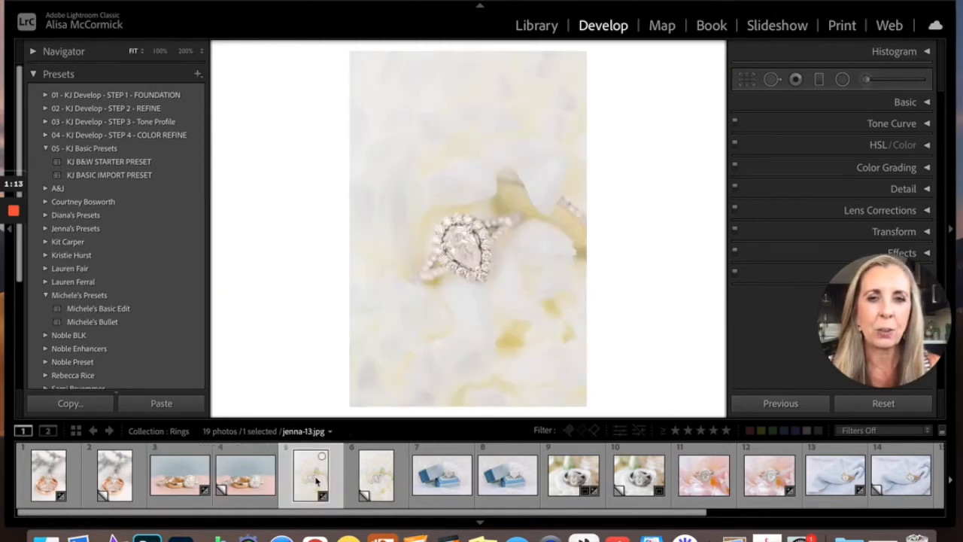
left_click(376, 480)
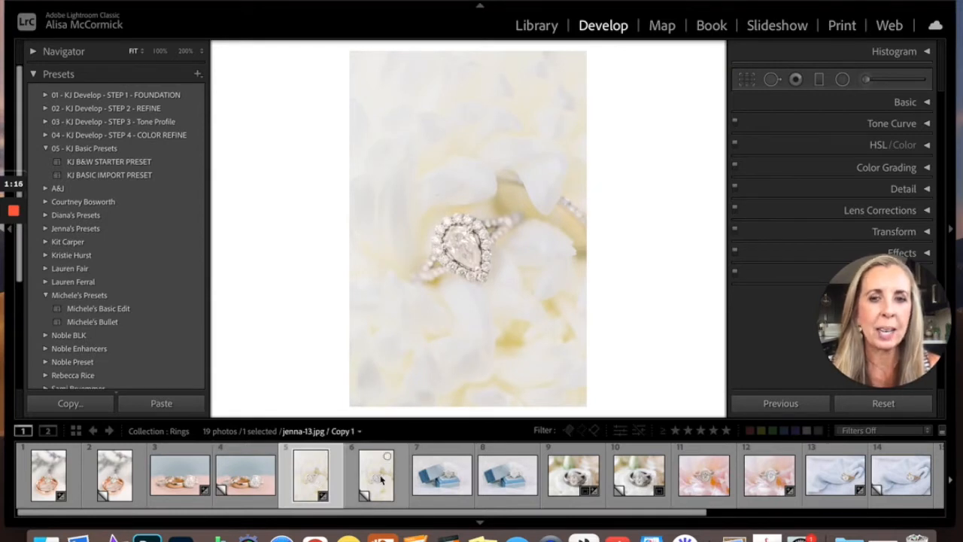
left_click(381, 478)
left_click(429, 475)
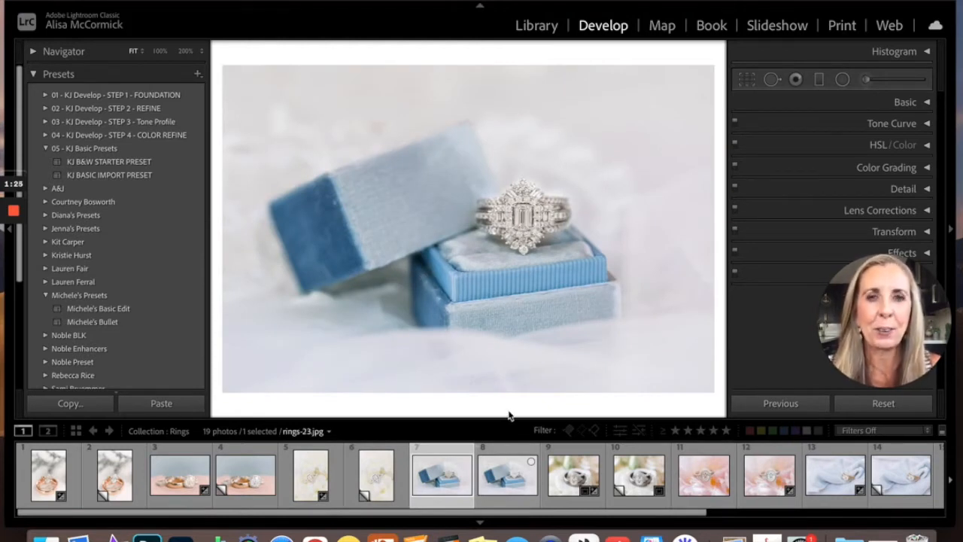
left_click(495, 477)
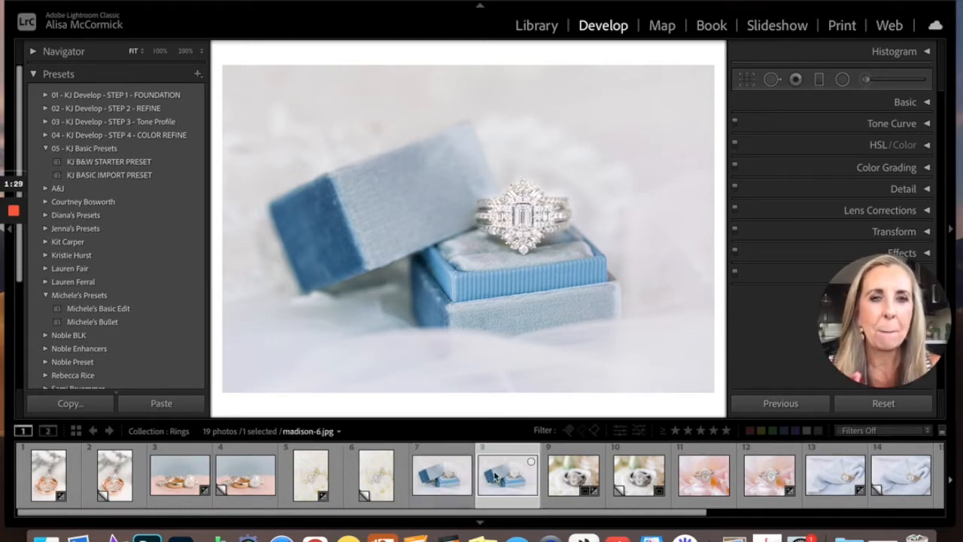
left_click(428, 483)
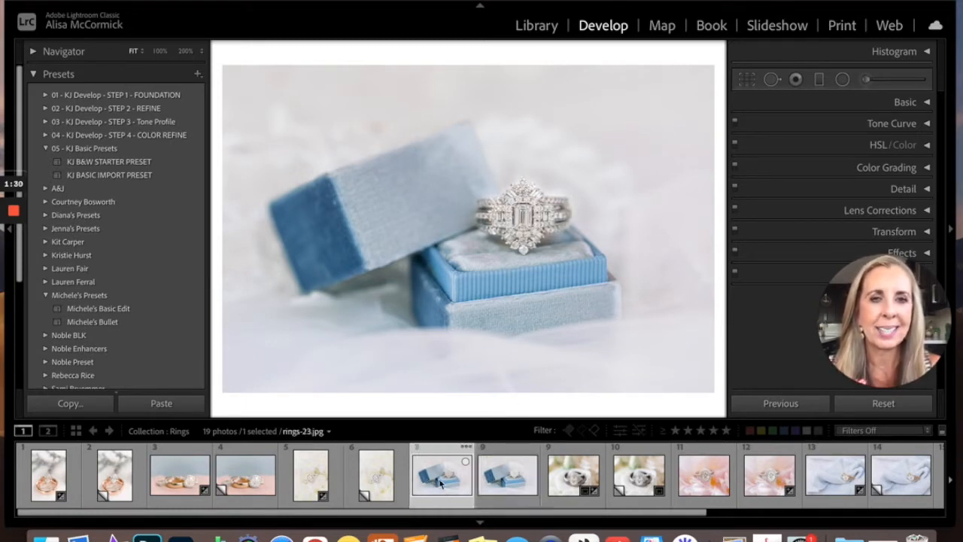
left_click(508, 483)
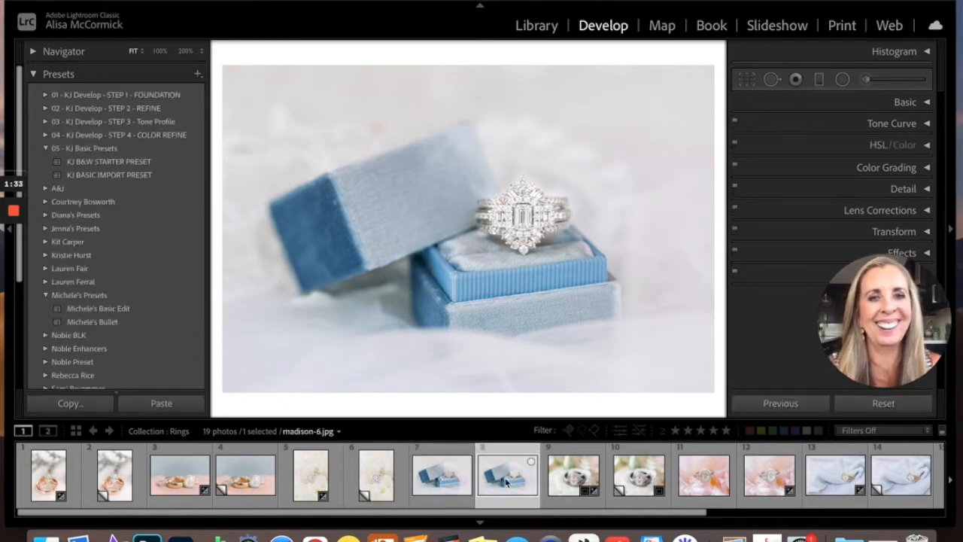
Compare the before and after versions of the ring on white petals and the ring on pink petals
left_click(558, 482)
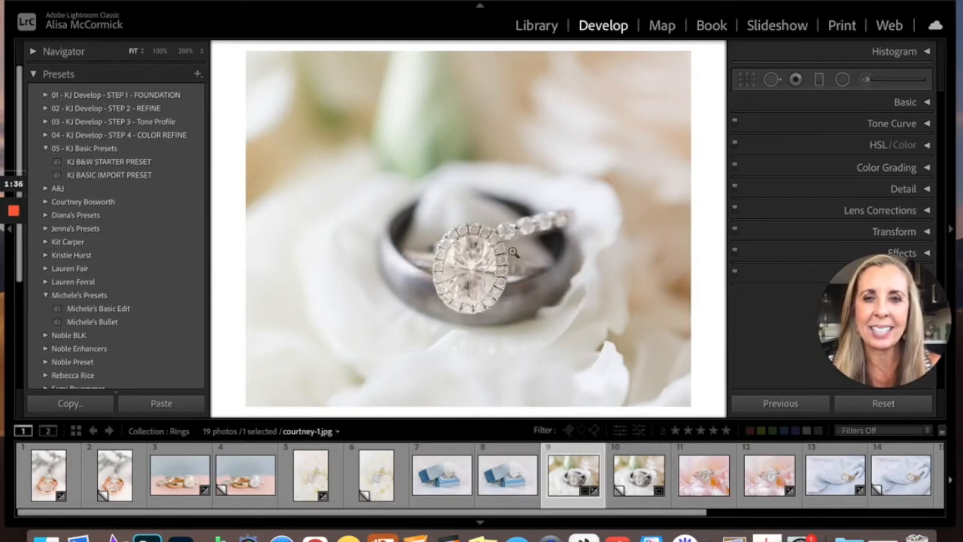
left_click(627, 468)
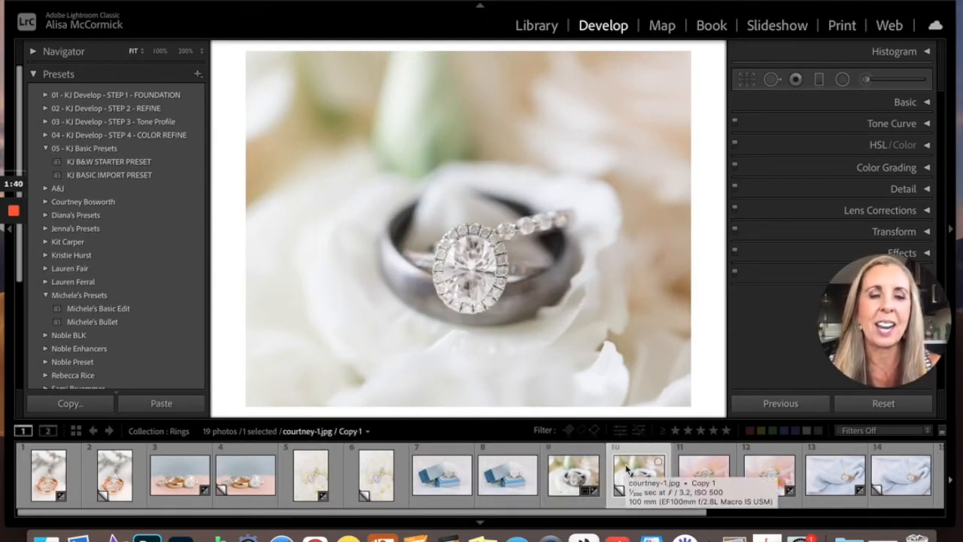
left_click(694, 473)
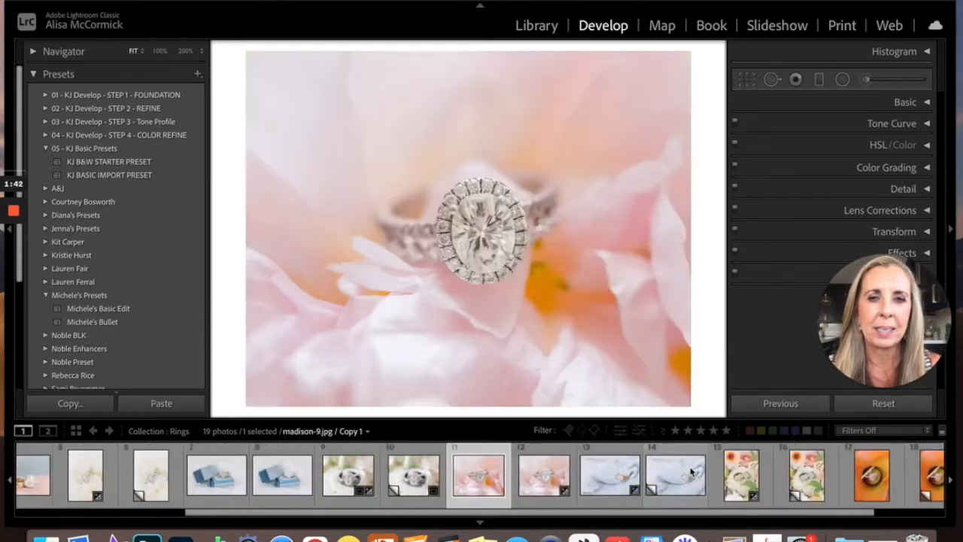
left_click(545, 479)
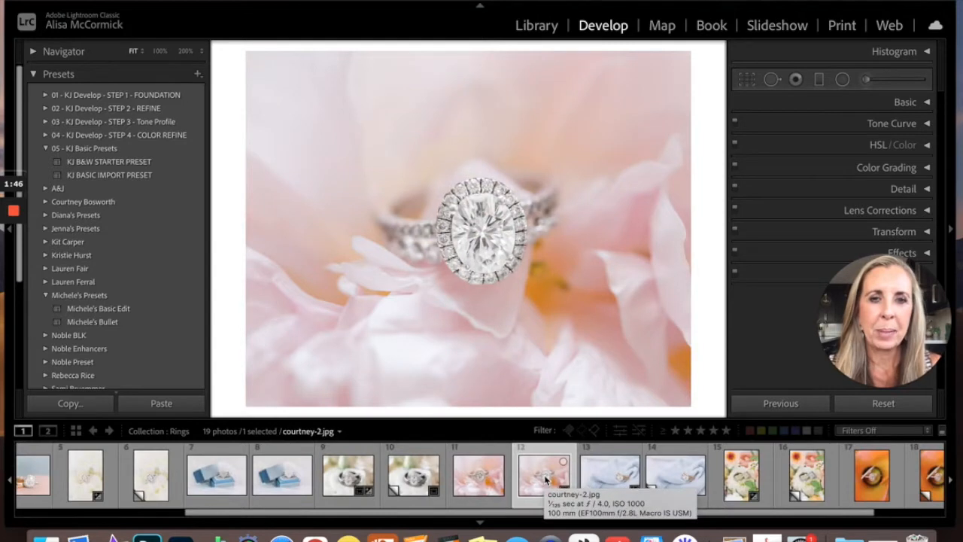
left_click(471, 474)
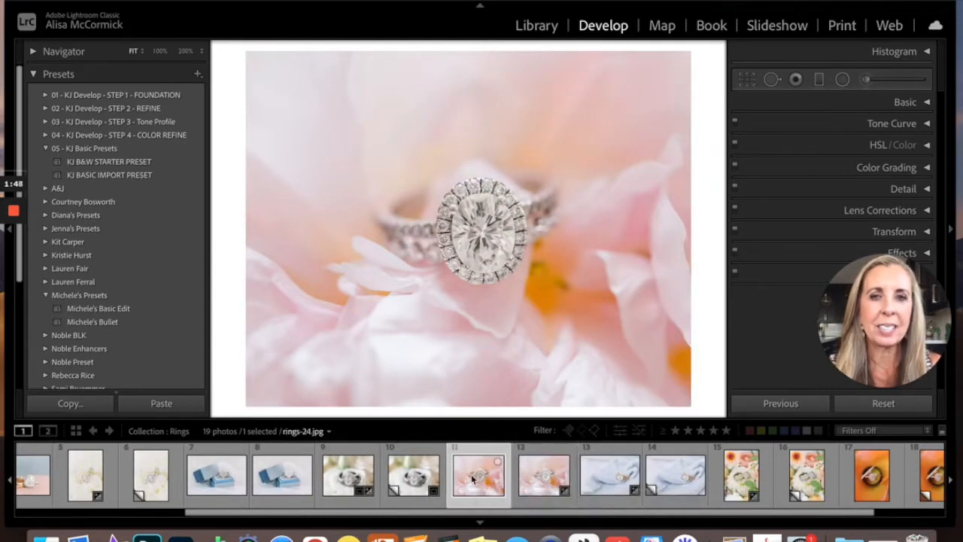
left_click(540, 486)
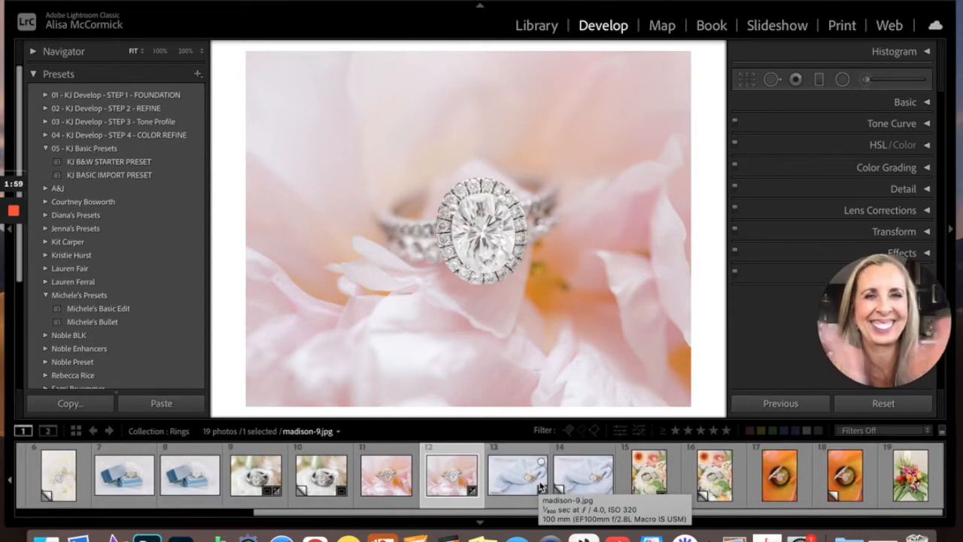
View the ring photo in the orange flower and the tropical bouquet photo
left_click(787, 483)
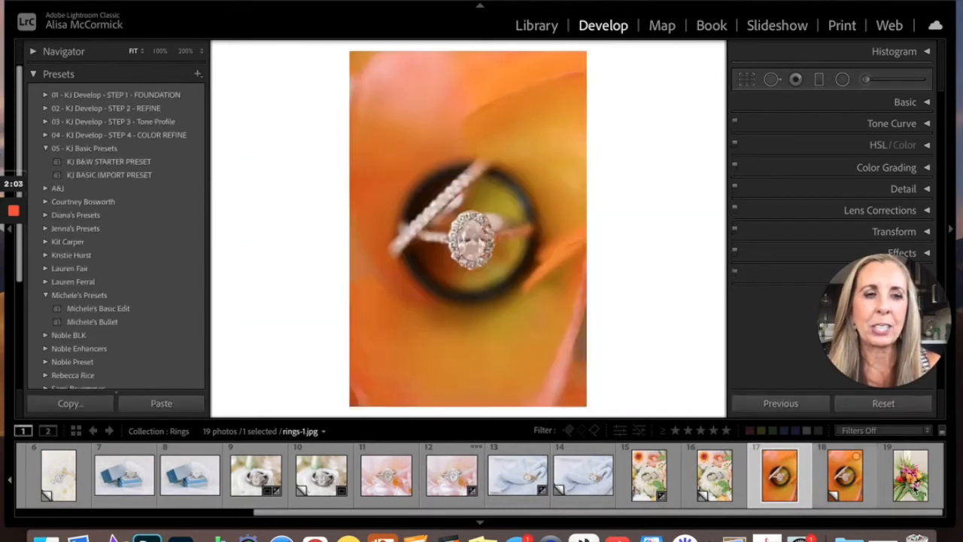
left_click(910, 482)
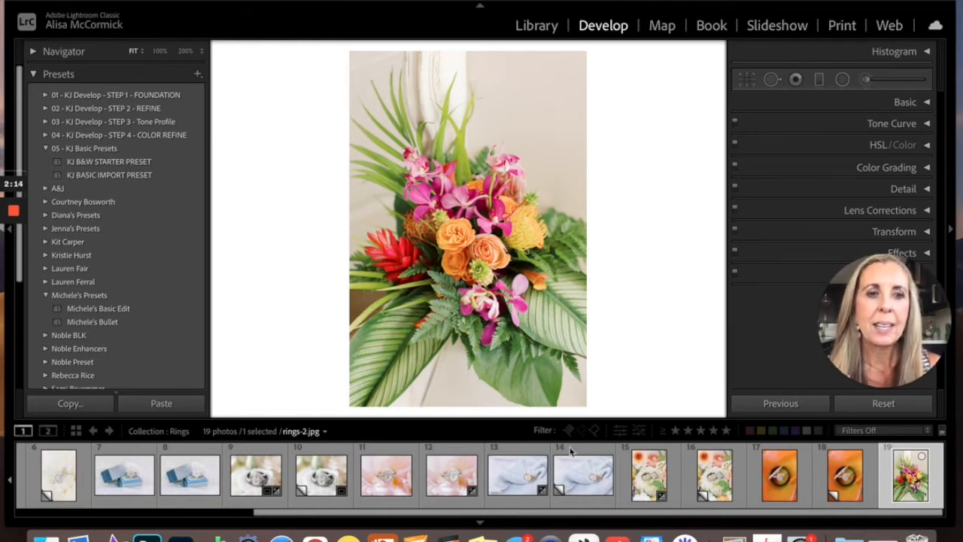
Load the ABC'S | Ring Brush preset into the Adjustment Brush for the original orange-flower ring photo, rings-1.jpg
left_click(788, 480)
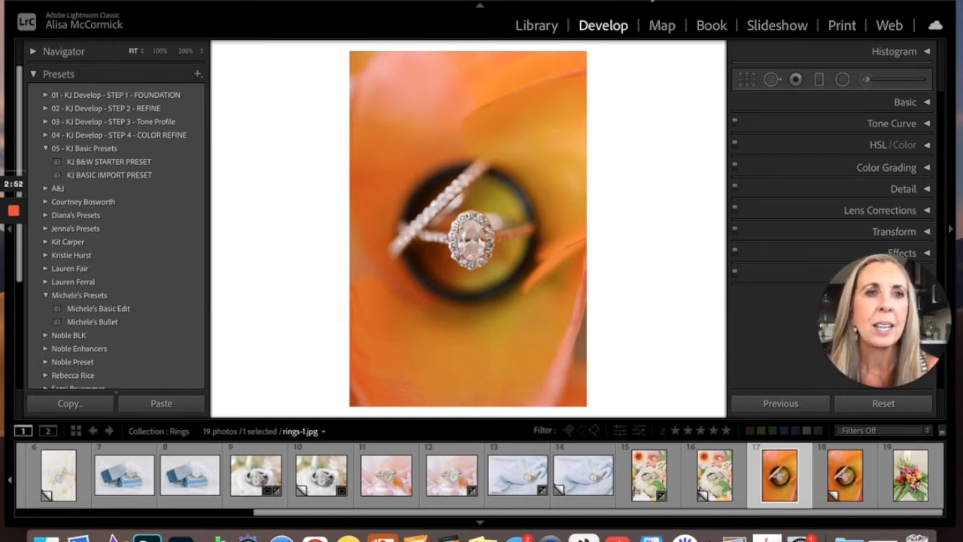
left_click(866, 80)
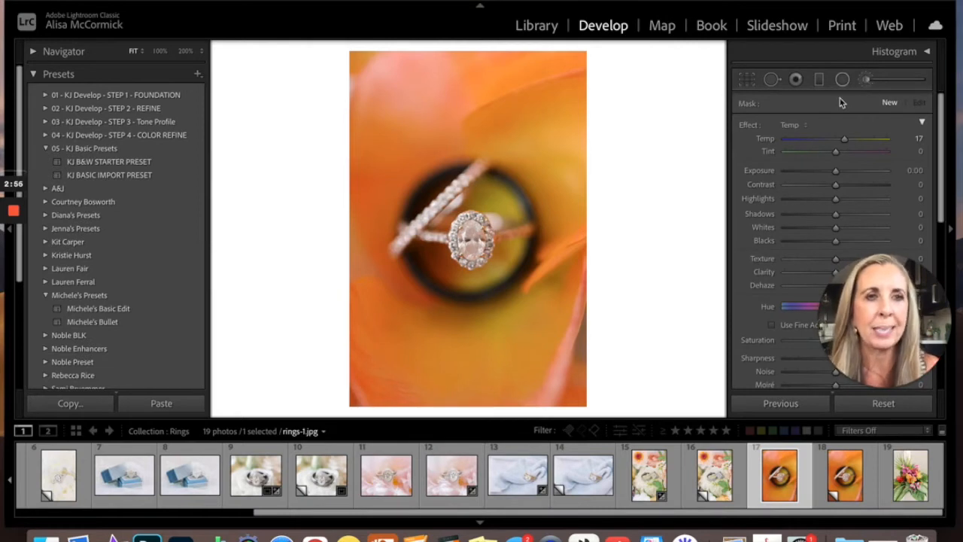
left_click(790, 125)
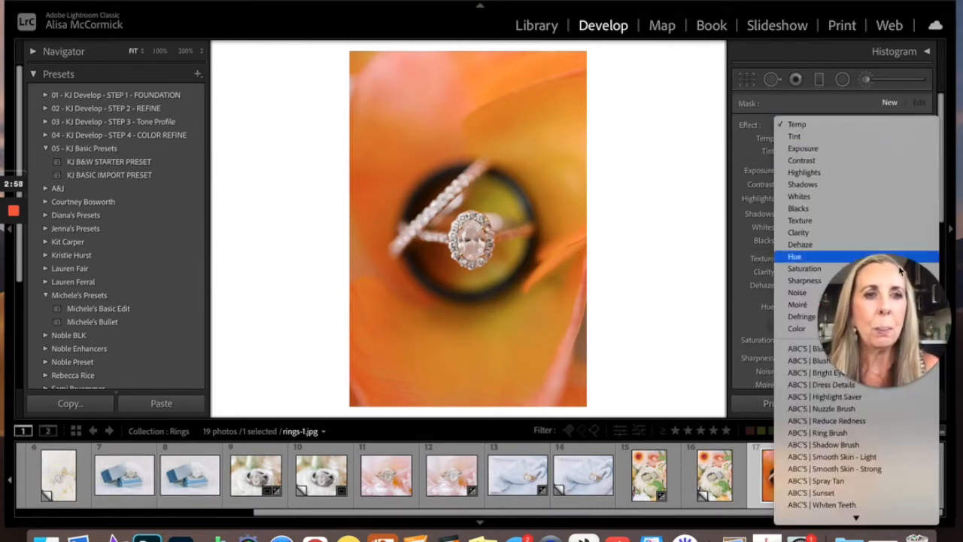
left_click_drag(859, 299, 57, 438)
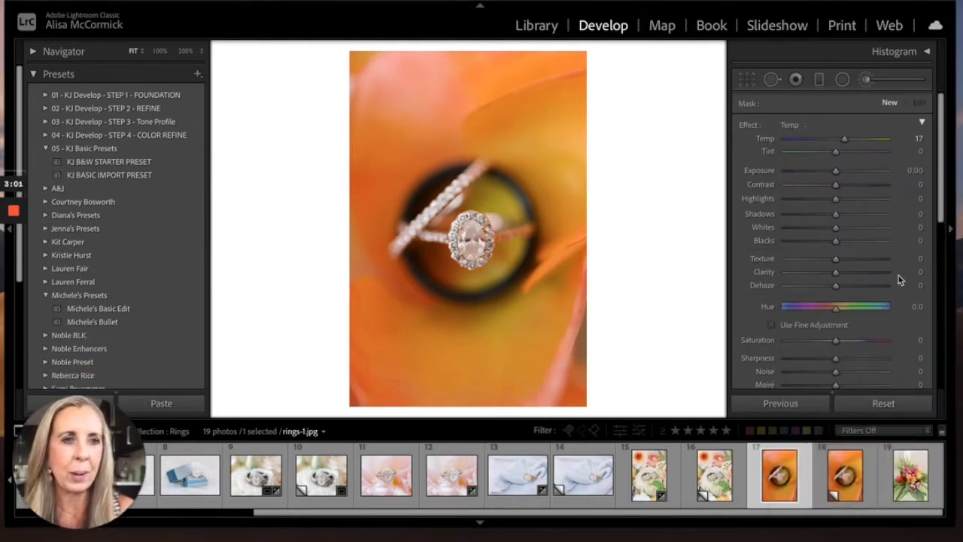
left_click(789, 125)
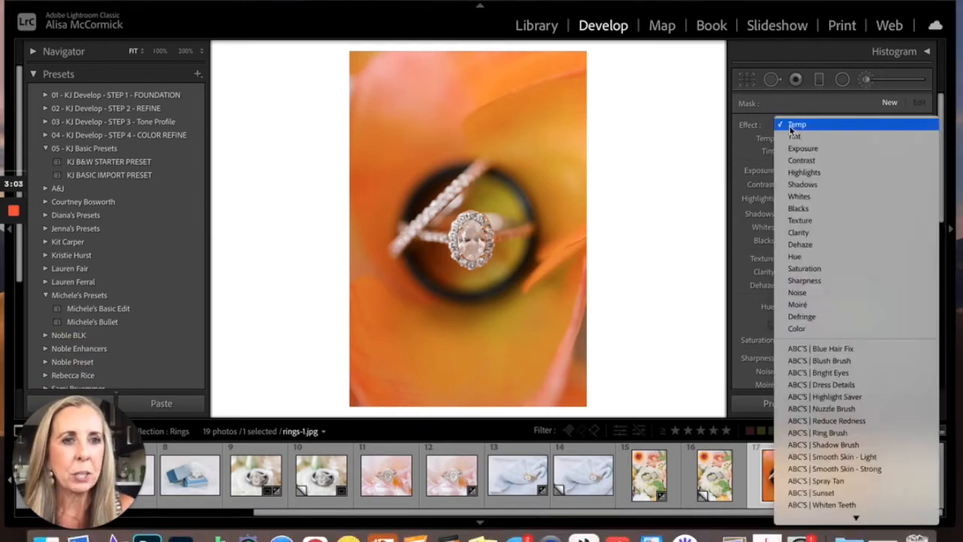
scroll(834, 361, "down", 5)
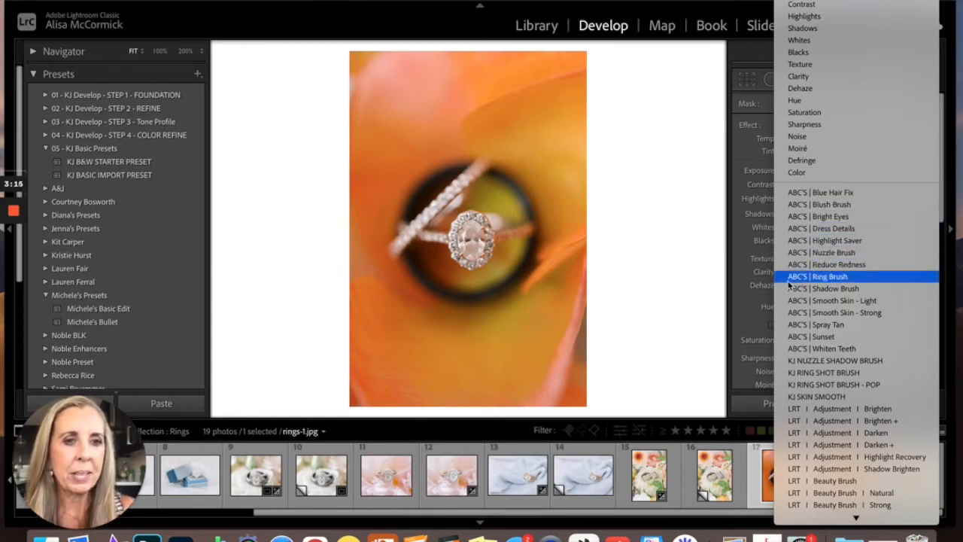
left_click(831, 278)
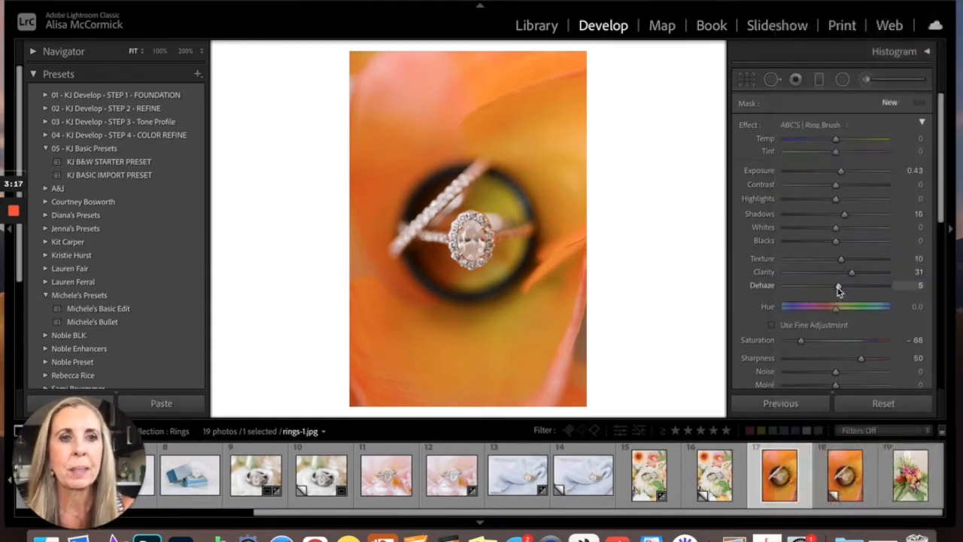
Set the adjustment brush's feather to 100 and enlarge its size to 13.0
scroll(796, 216, "down", 3)
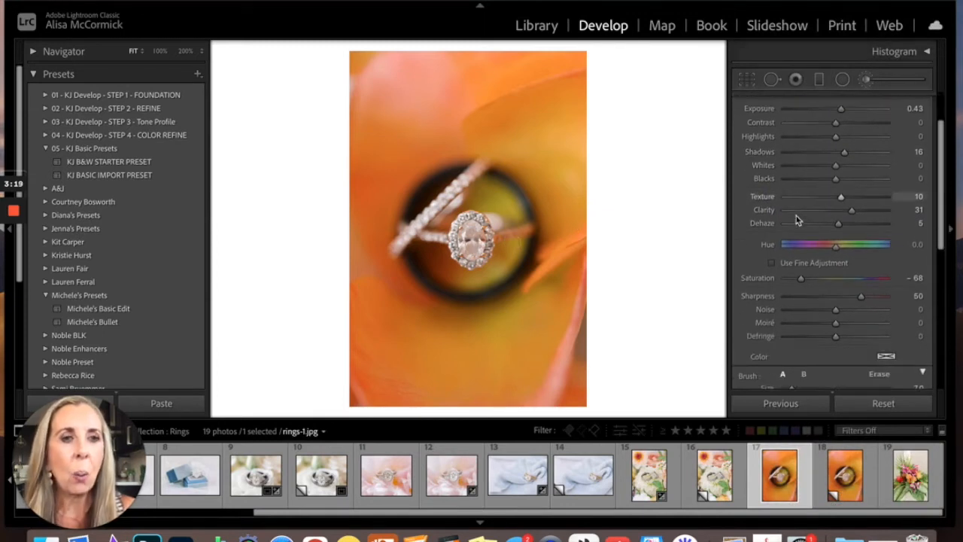
scroll(796, 216, "down", 7)
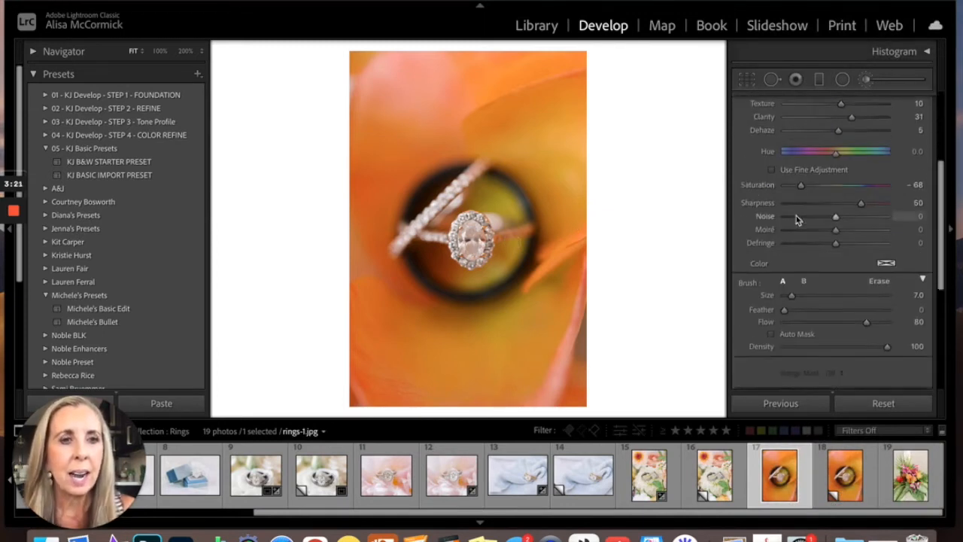
left_click_drag(784, 256, 895, 261)
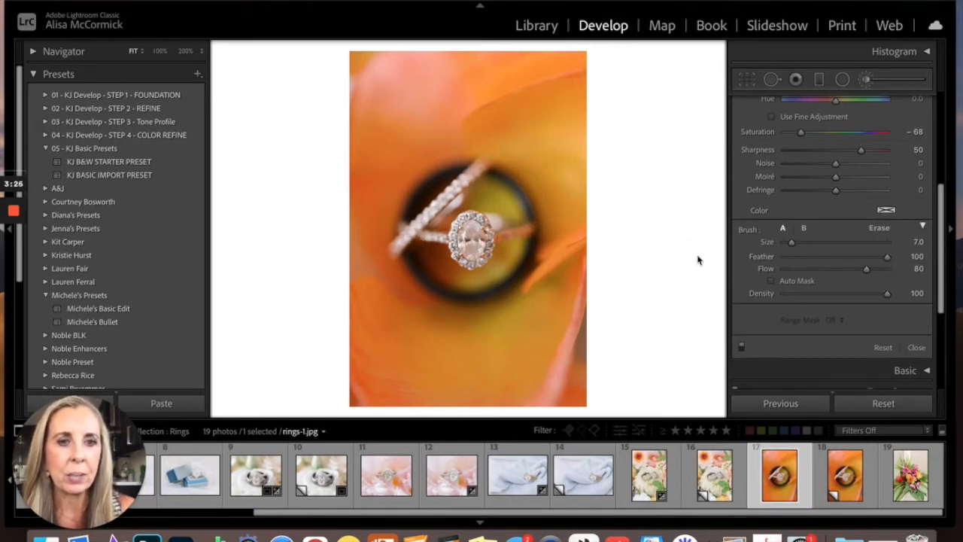
key("bracketright")
key("bracketright")
key("bracketright")
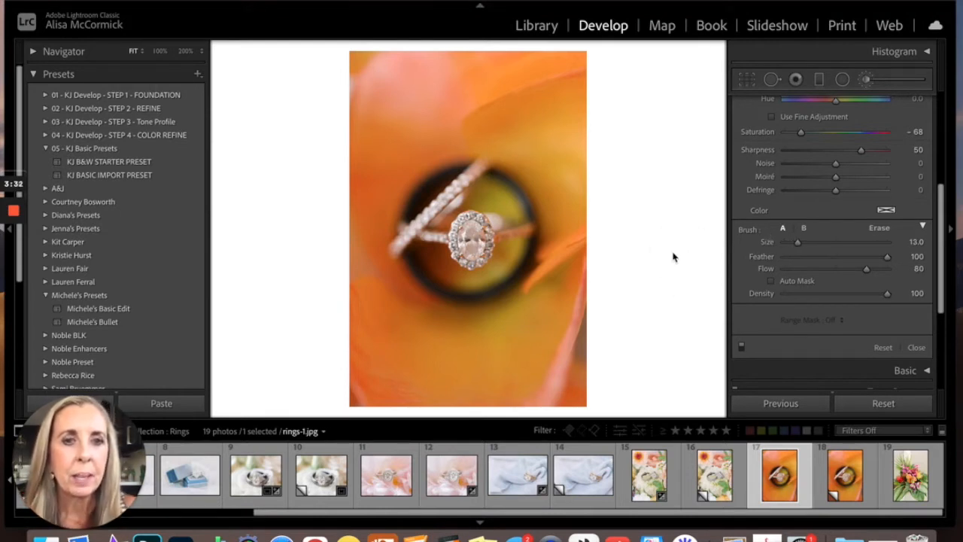
Enlarge the adjustment brush to size 22.1 and lower its feather to 0
left_click_drag(799, 243, 807, 246)
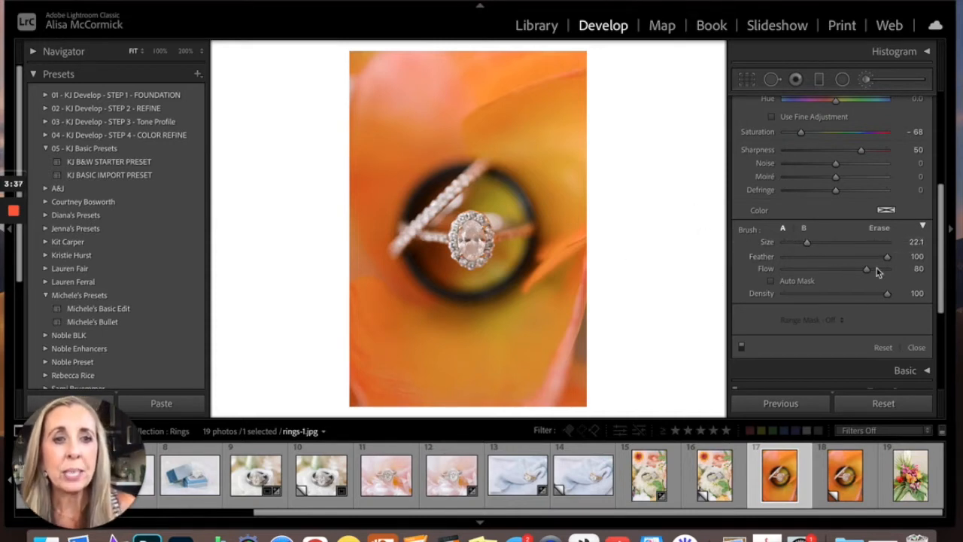
left_click_drag(810, 244, 808, 246)
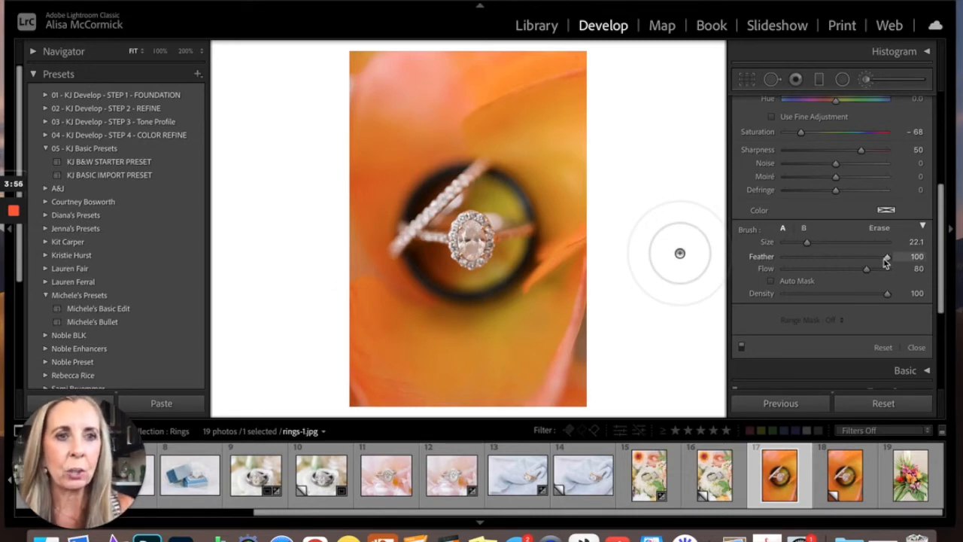
left_click_drag(885, 259, 749, 262)
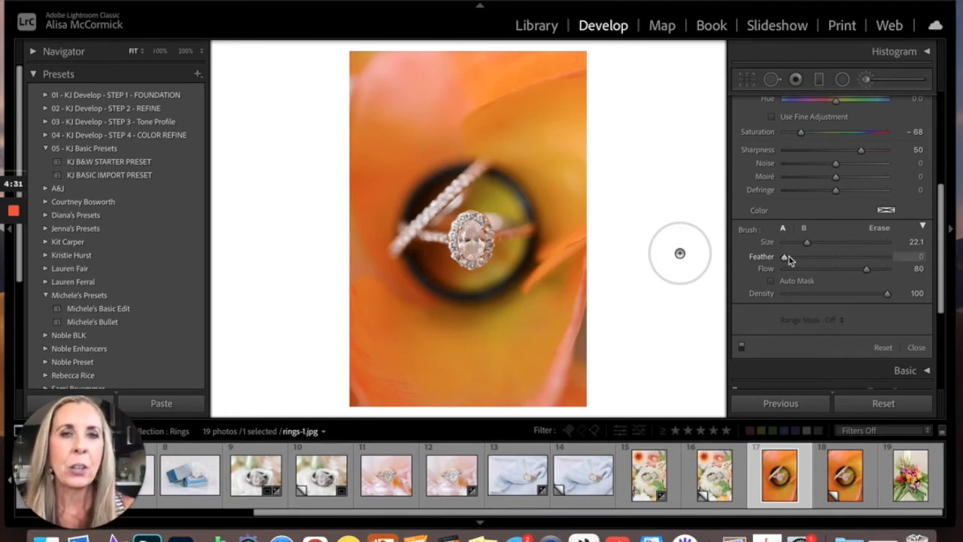
Review the Ring Brush effect settings and reduce the brush size to 12.0
scroll(861, 230, "up", 5)
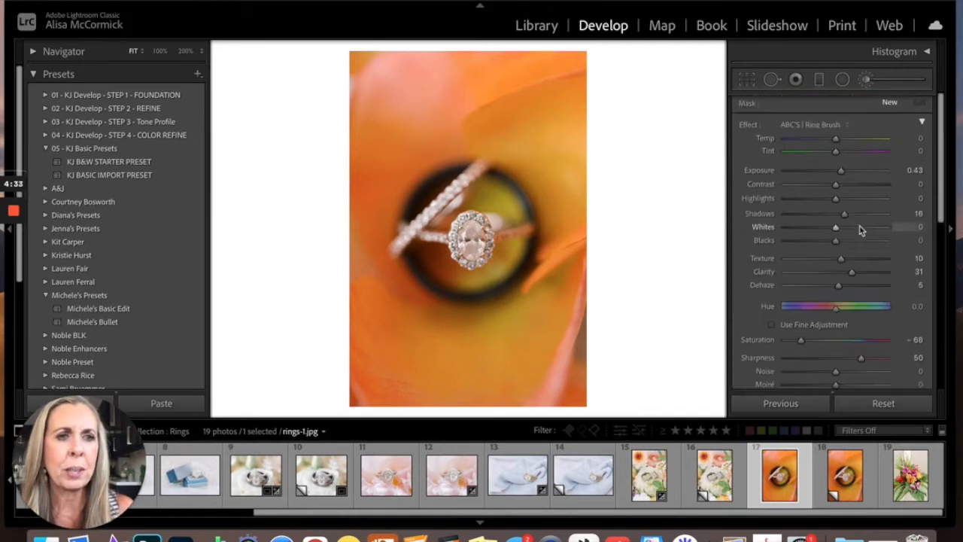
scroll(861, 230, "down", 1)
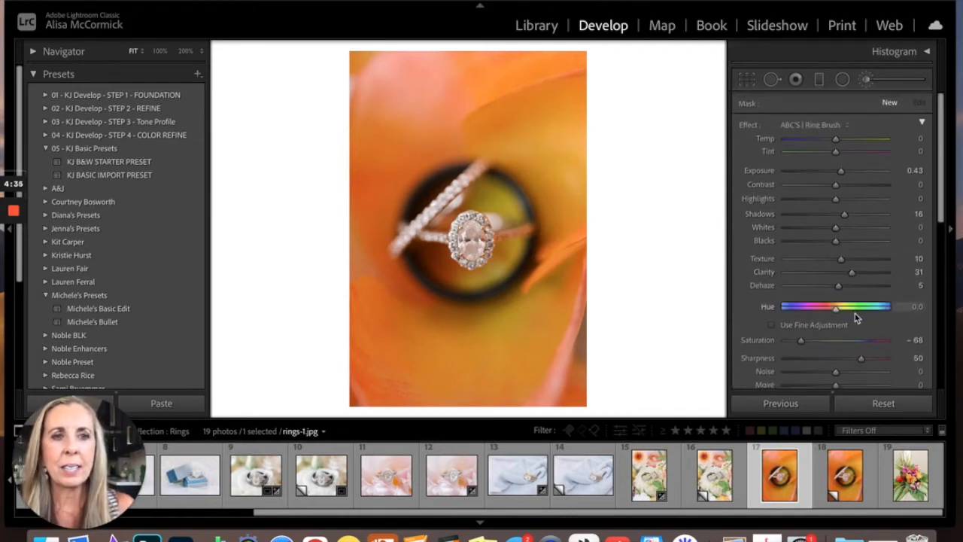
scroll(855, 315, "down", 6)
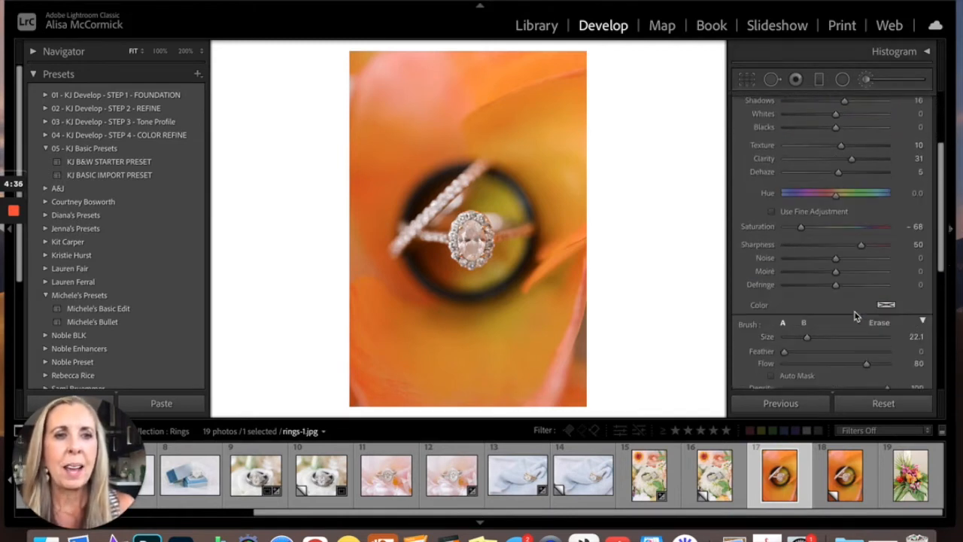
scroll(855, 312, "down", 1)
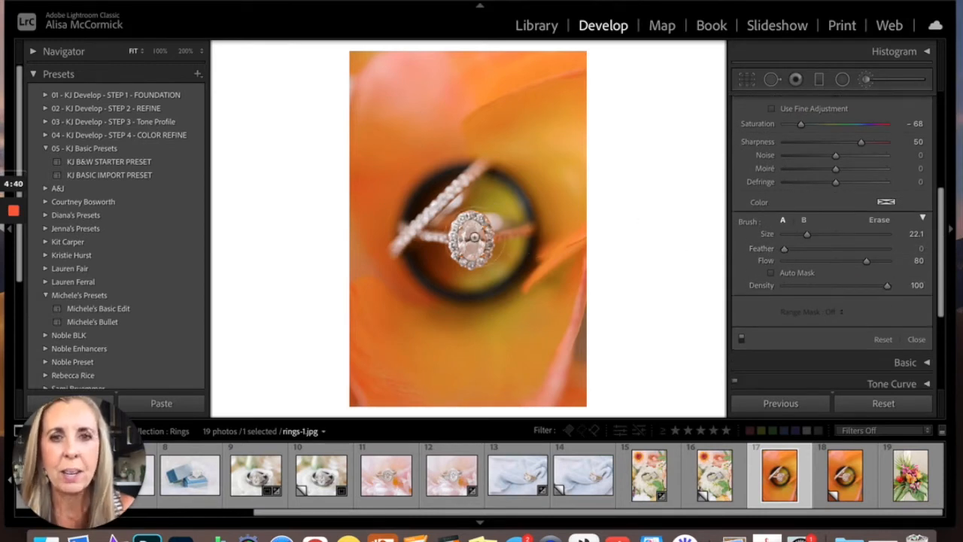
scroll(468, 239, "down", 5)
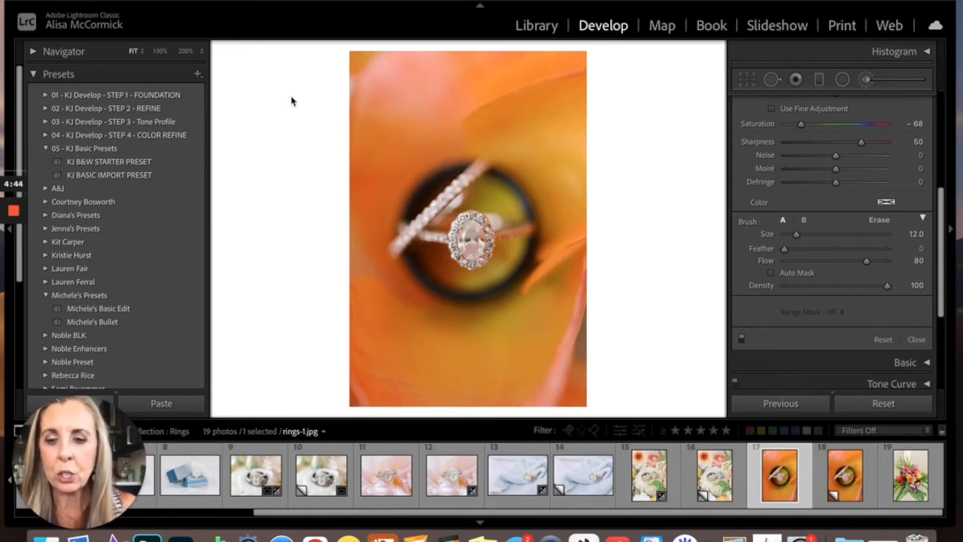
Paint the Ring Brush effect over the oval centre stone and its diamond halo with flow set to 81
key("z")
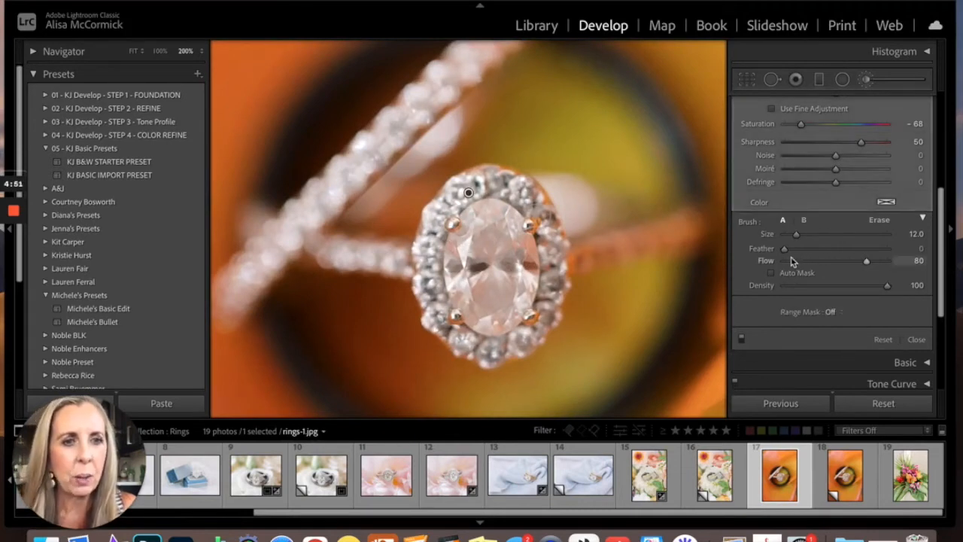
left_click(869, 262)
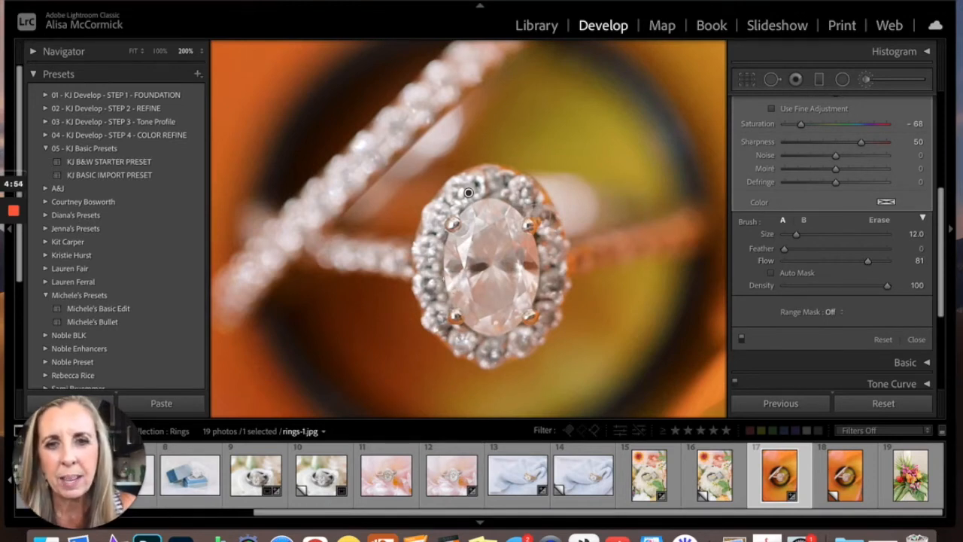
mouse_move(438, 264)
left_mouse_down()
mouse_move(473, 341)
mouse_move(519, 343)
mouse_move(560, 259)
mouse_move(519, 186)
mouse_move(449, 194)
mouse_move(437, 267)
mouse_move(468, 235)
mouse_move(489, 316)
mouse_move(523, 248)
mouse_move(521, 314)
mouse_move(530, 301)
mouse_move(481, 221)
mouse_move(491, 319)
left_mouse_up()
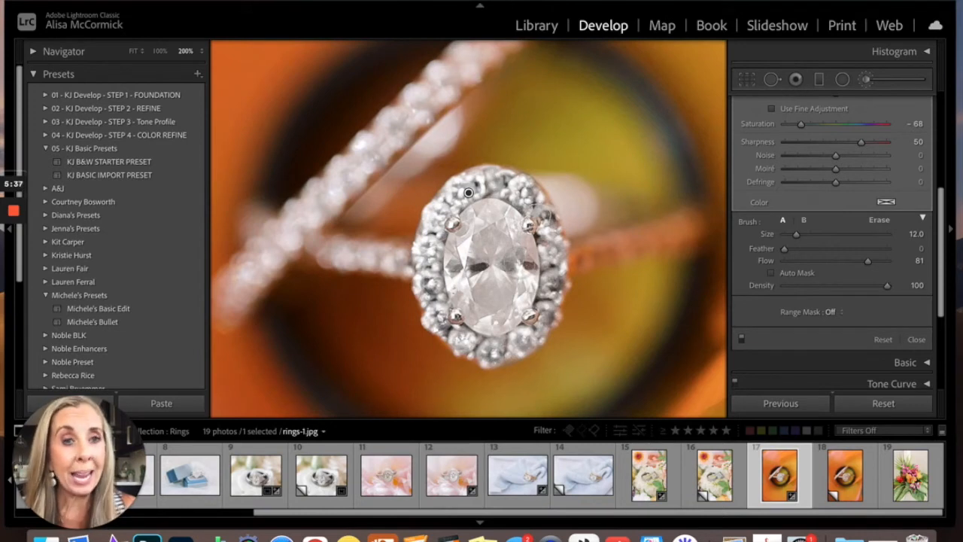
Start a new adjustment brush mask with the Ring Brush effect, trying a feather of 52 before returning it to 0
scroll(841, 103, "up", 5)
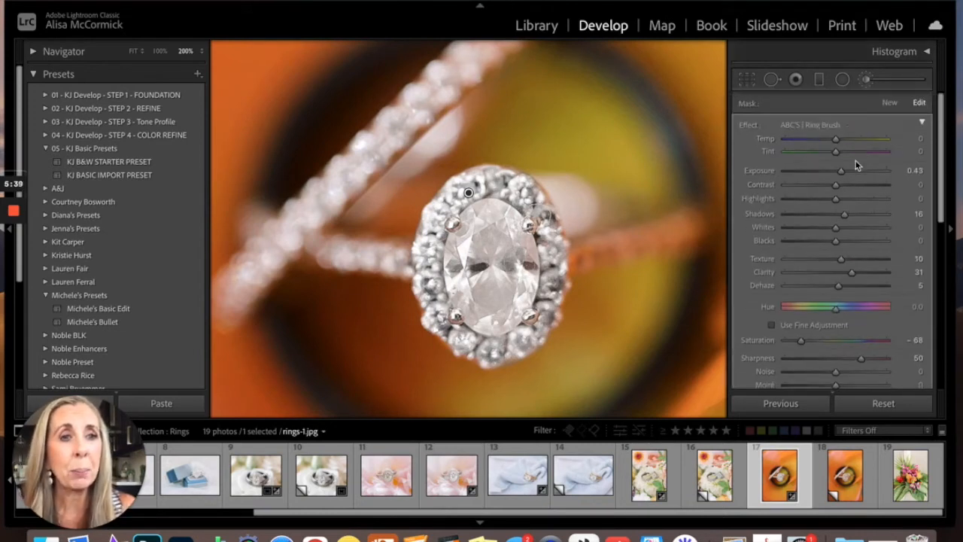
left_click(890, 104)
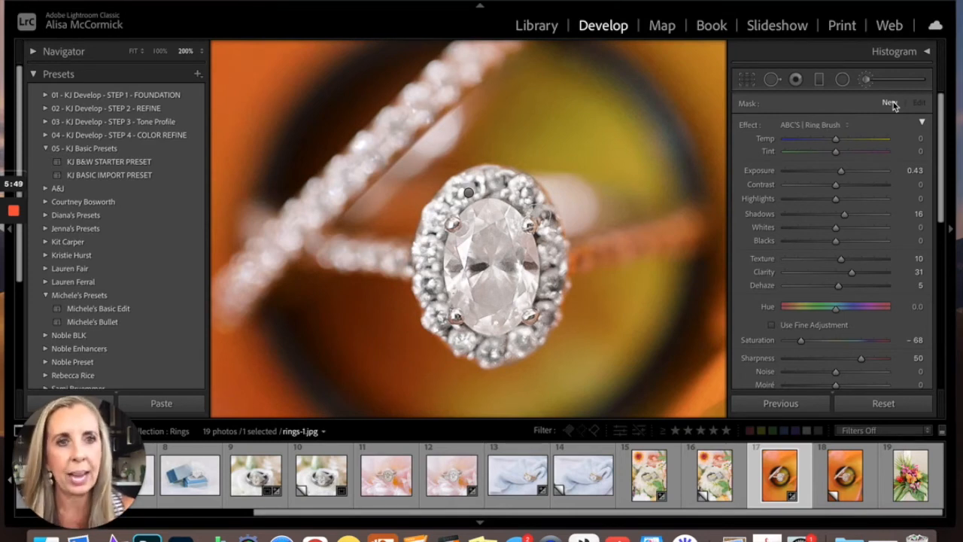
scroll(882, 113, "down", 6)
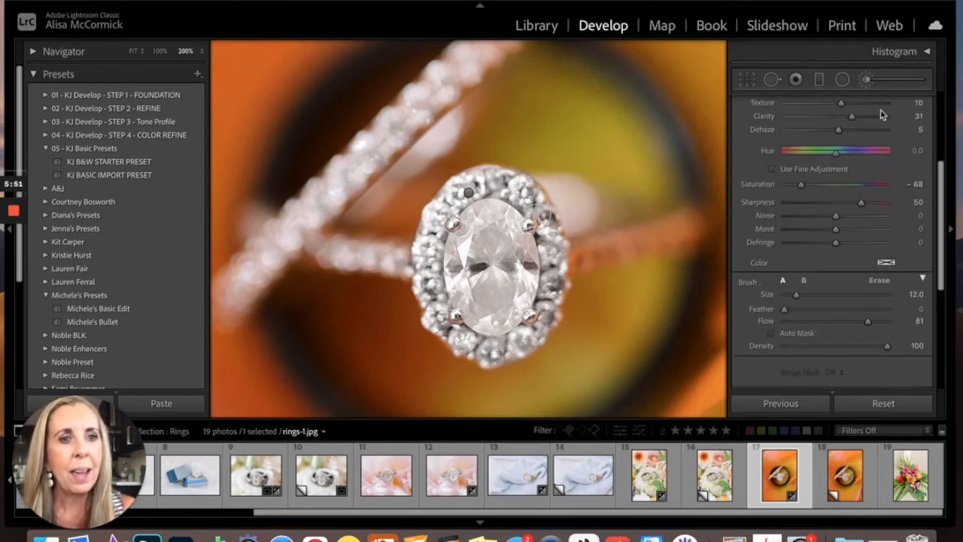
left_click_drag(784, 192, 837, 194)
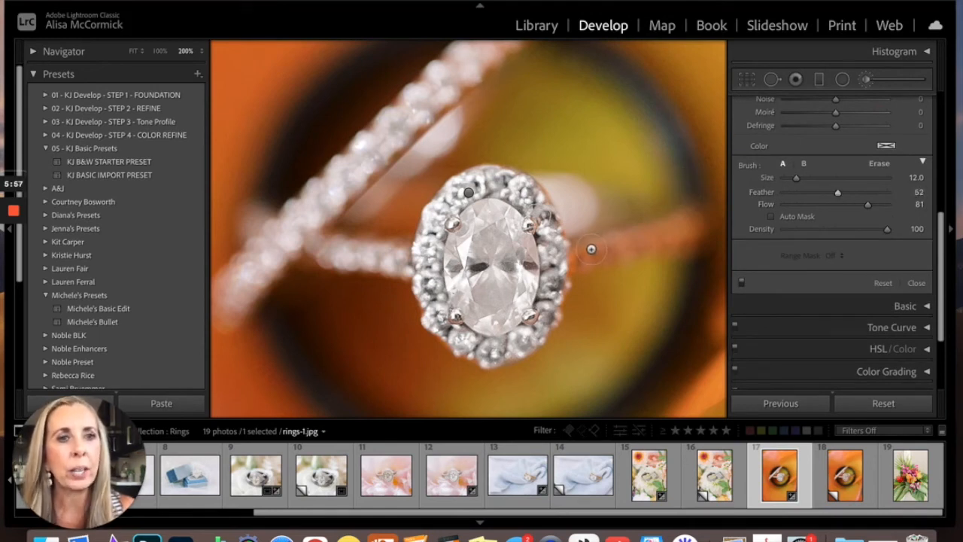
left_click_drag(838, 192, 758, 195)
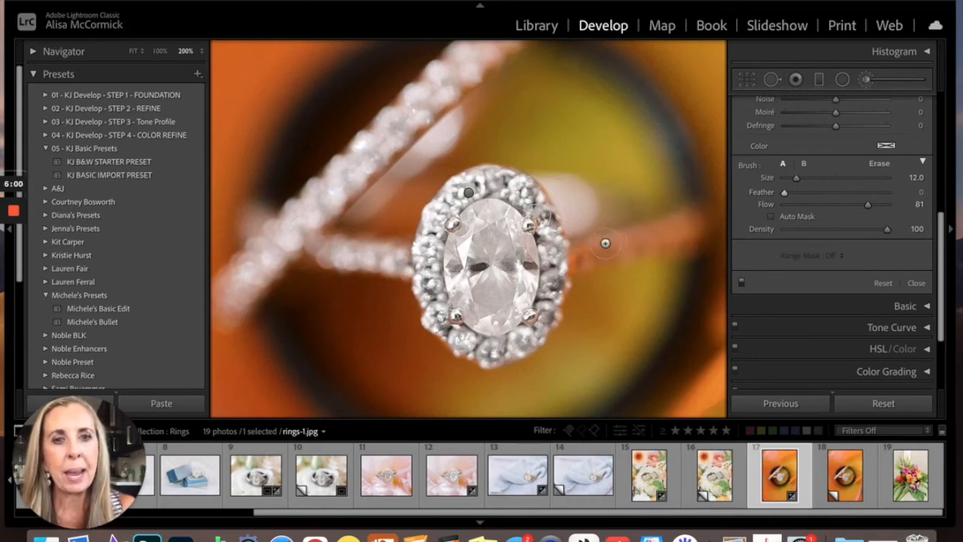
Try painting the blurred orange-tinted band beside the halo with the unfeathered brush, and remove those strokes
mouse_move(582, 254)
left_mouse_down()
mouse_move(591, 263)
mouse_move(682, 236)
left_mouse_up()
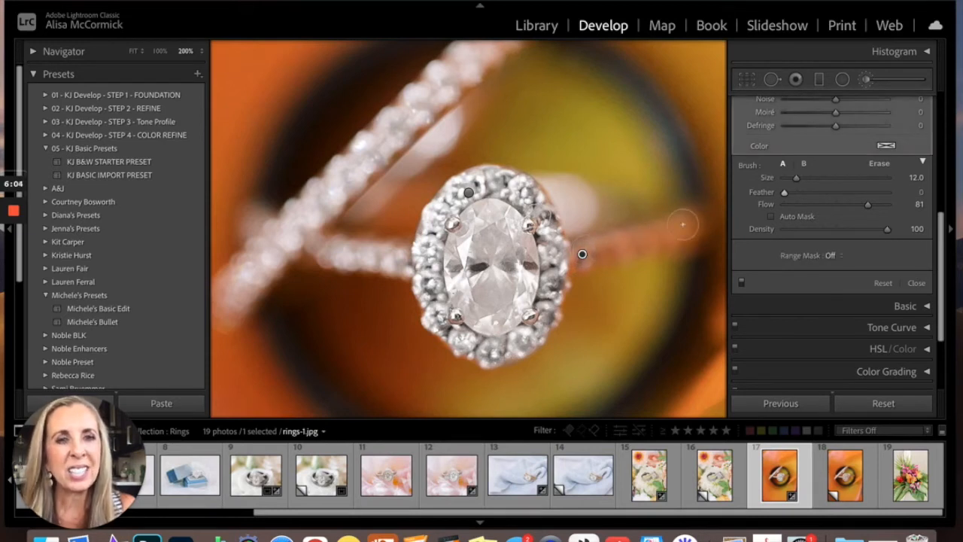
left_click_drag(582, 255, 620, 245)
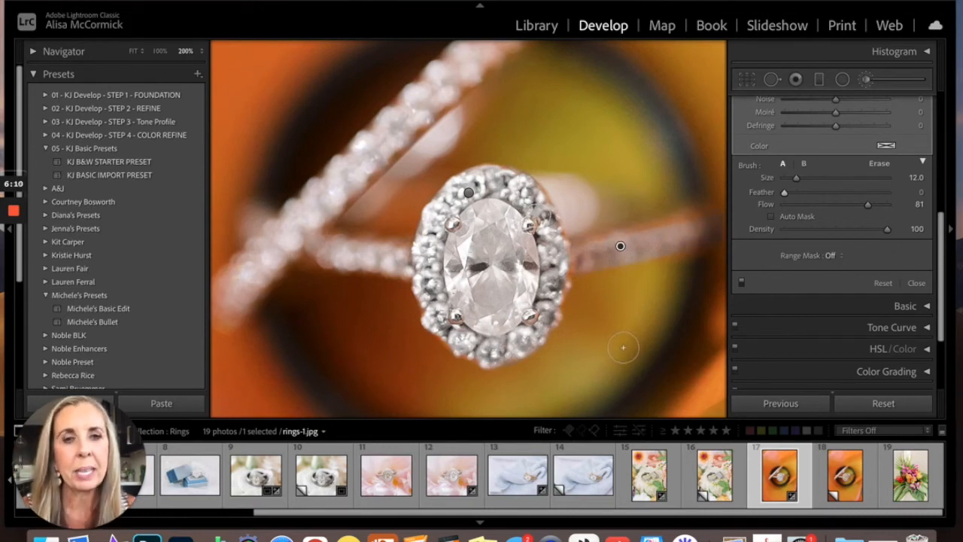
key("super+z")
key("super+z")
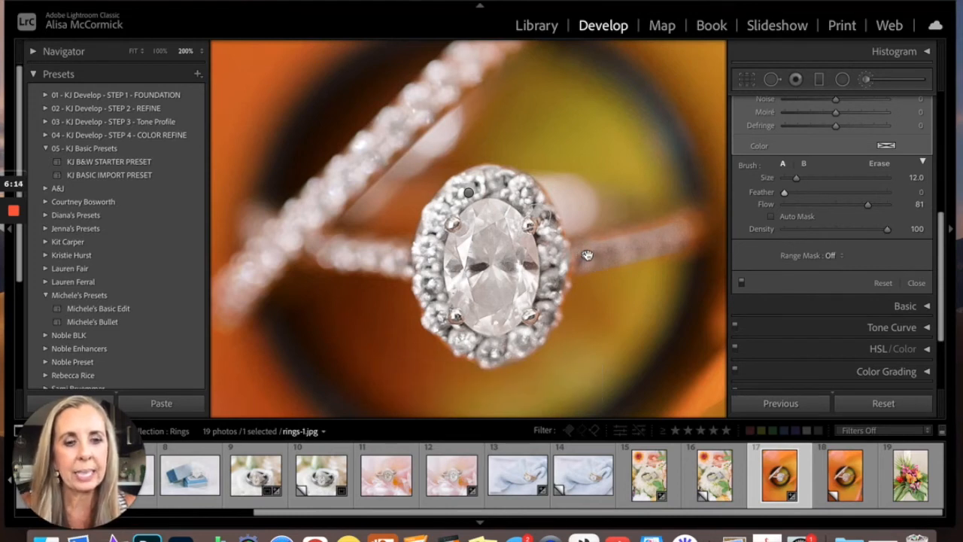
key("Delete")
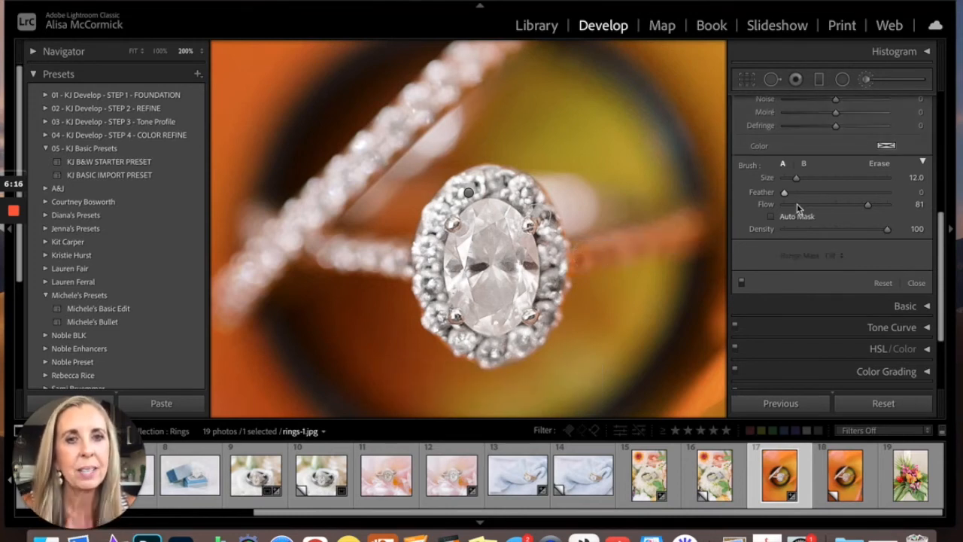
Set the brush's feather to 52 and size to 14.0, and paint over the blurred orange-tinted band beside the halo
left_click_drag(791, 197, 810, 194)
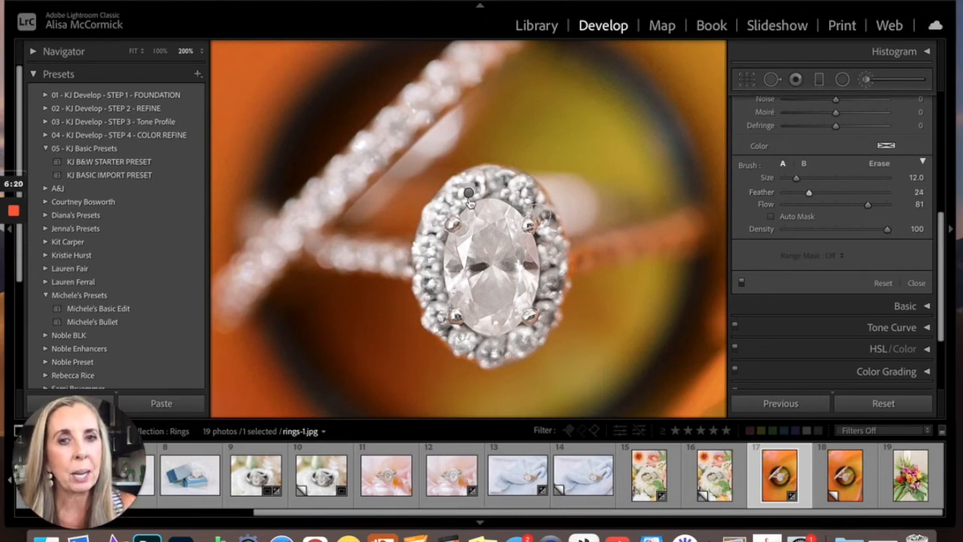
mouse_move(469, 195)
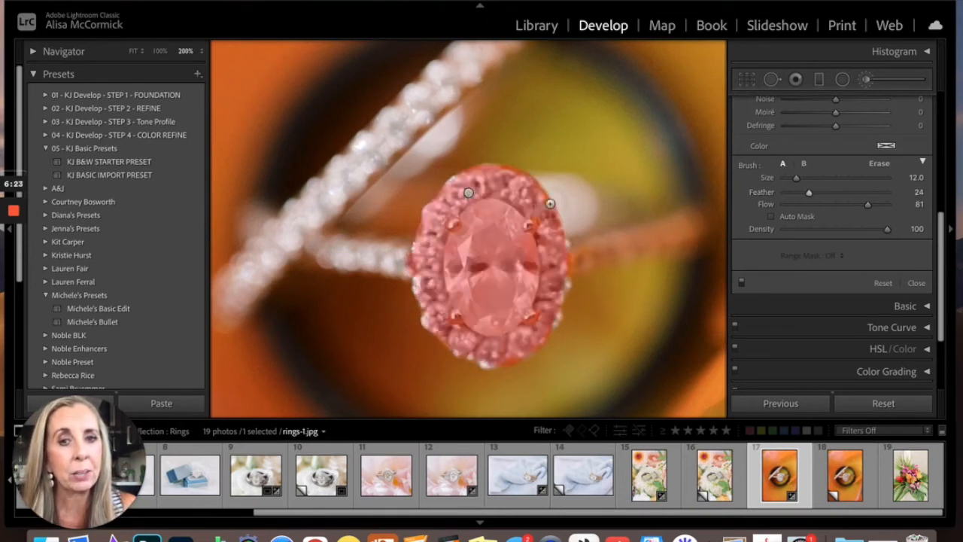
left_click_drag(810, 195, 831, 193)
scroll(651, 242, "up", 2)
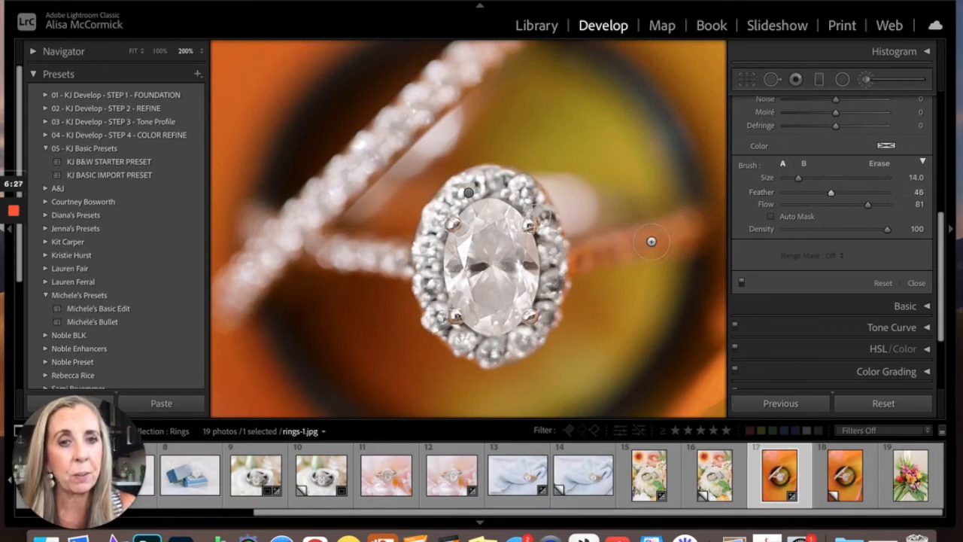
left_click_drag(831, 193, 839, 196)
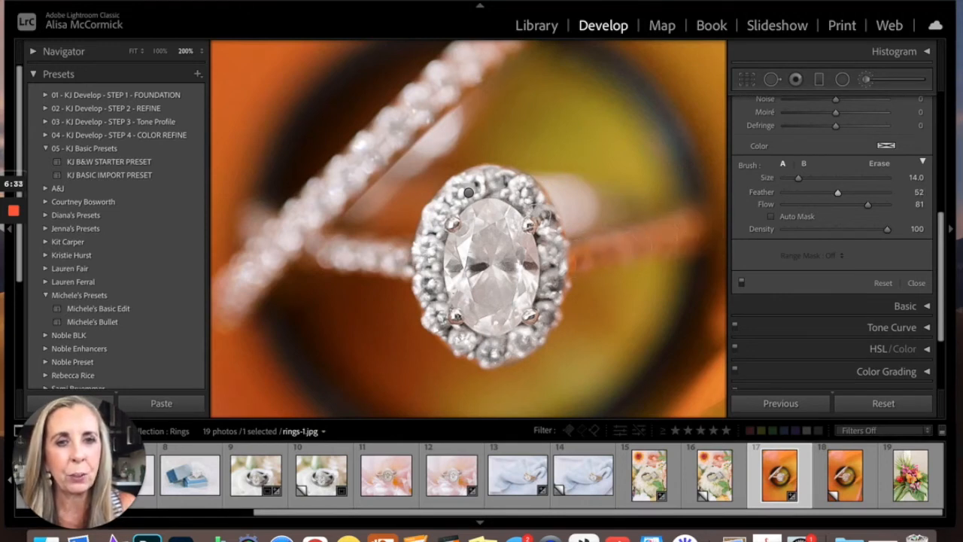
left_click(573, 258)
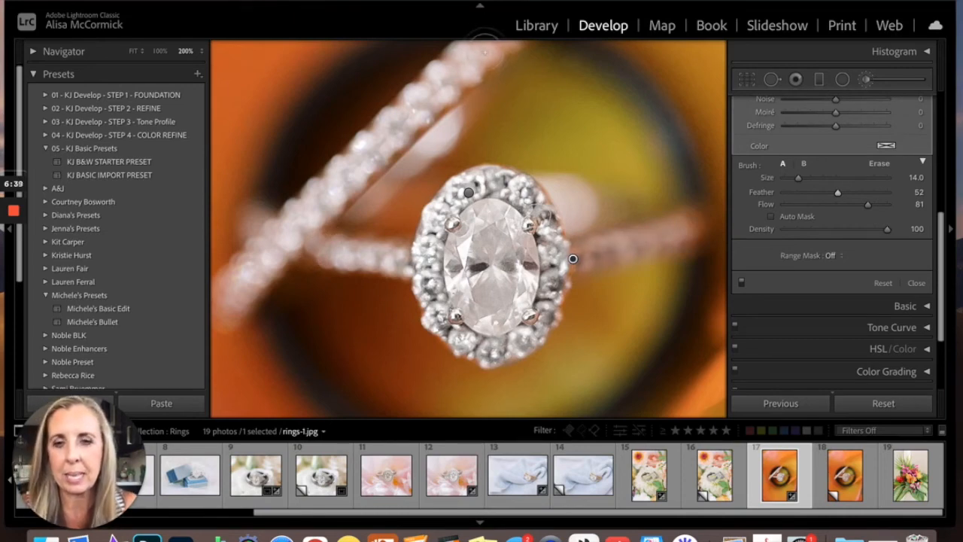
Reduce the brush size to 5.0 and paint the effect along the diagonal diamond band with the whole photo in view
key("z")
scroll(482, 154, "down", 8)
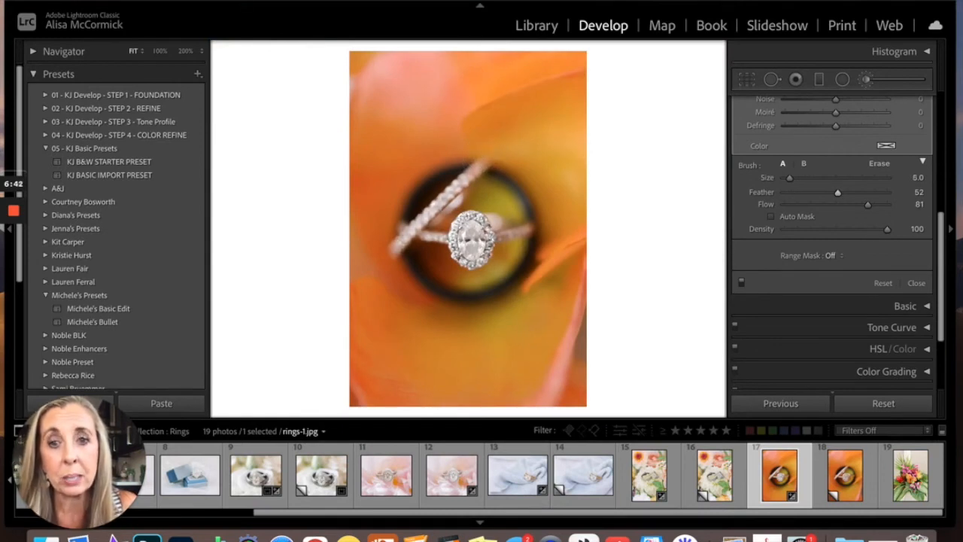
left_click_drag(465, 218, 494, 237)
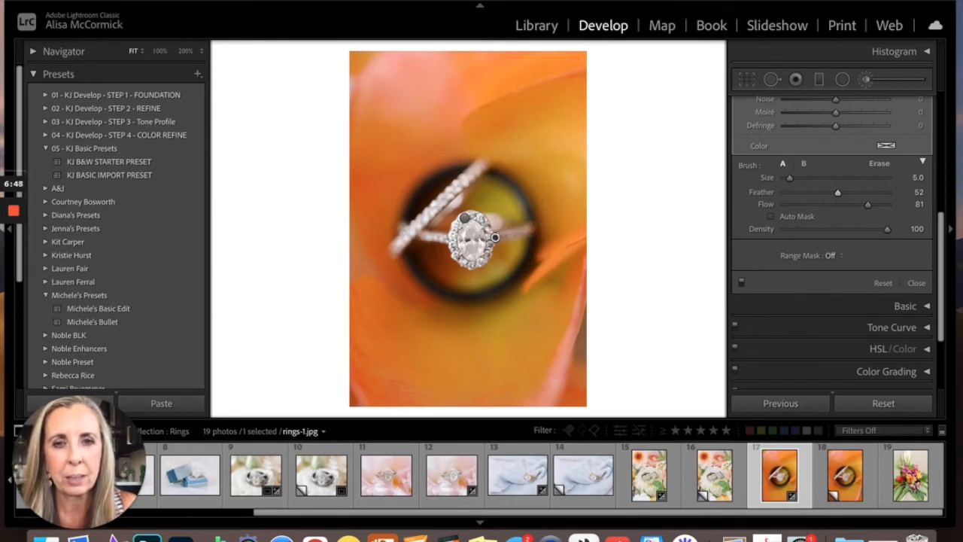
Raise the band mask's exposure to 0.93 and close the Adjustment Brush
scroll(857, 163, "up", 10)
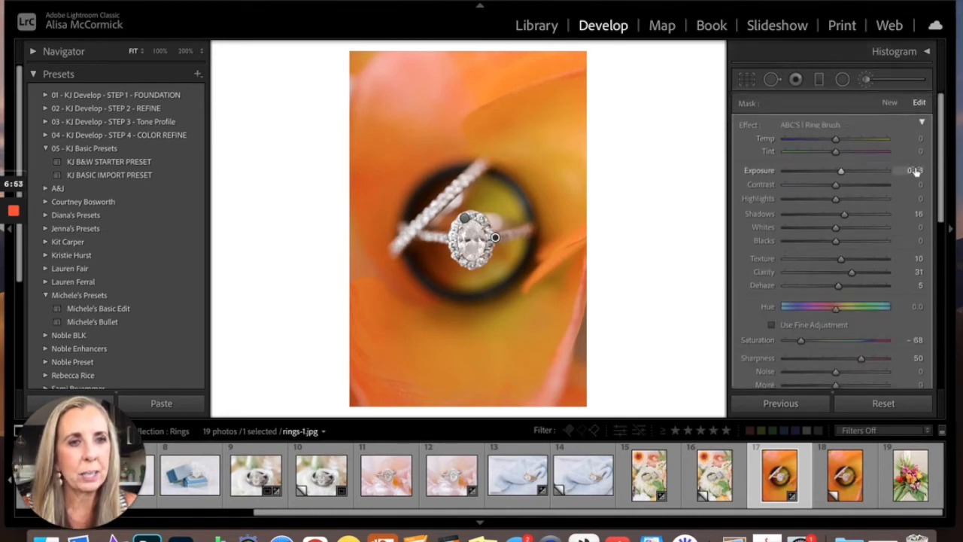
left_click(914, 171)
key("Up")
key("Up")
key("Up")
key("Up")
key("Up")
key("Up")
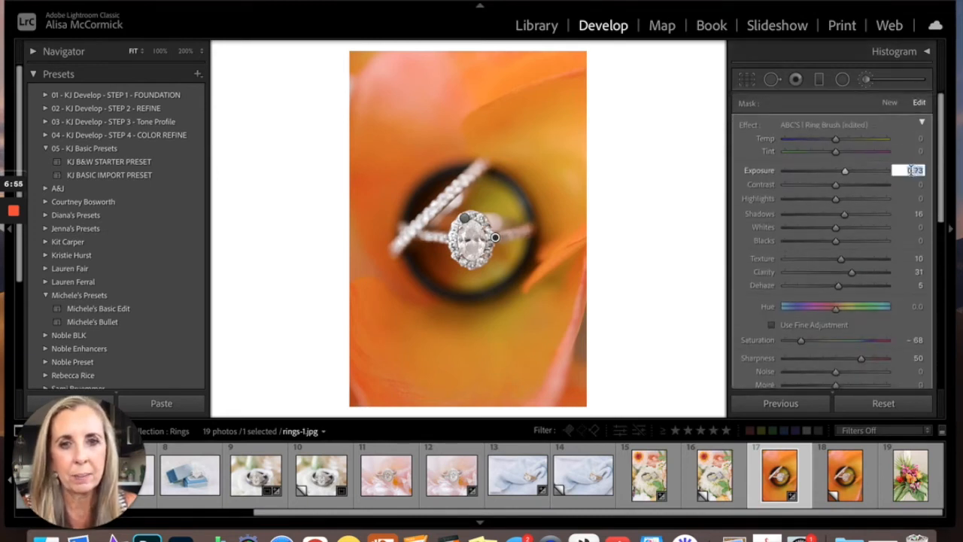
key("Down")
key("Down")
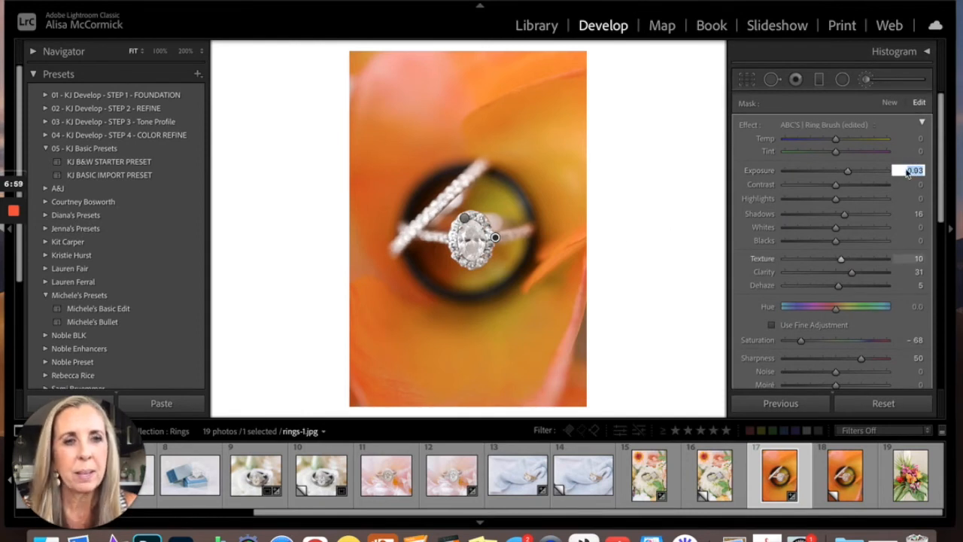
left_click(865, 81)
left_click(865, 81)
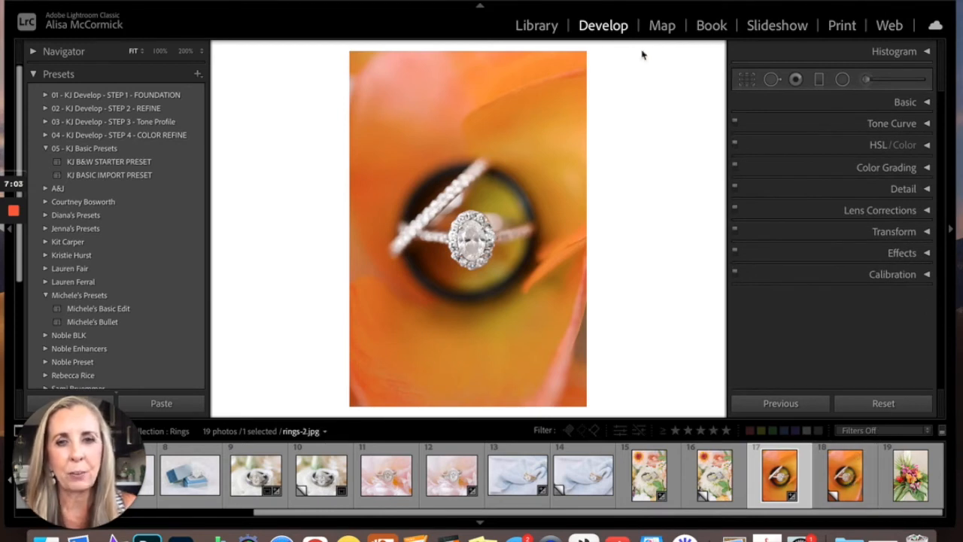
Compare the retouched rings-1.jpg with its unedited virtual copy, Copy 1, at full-photo view
left_click(842, 480)
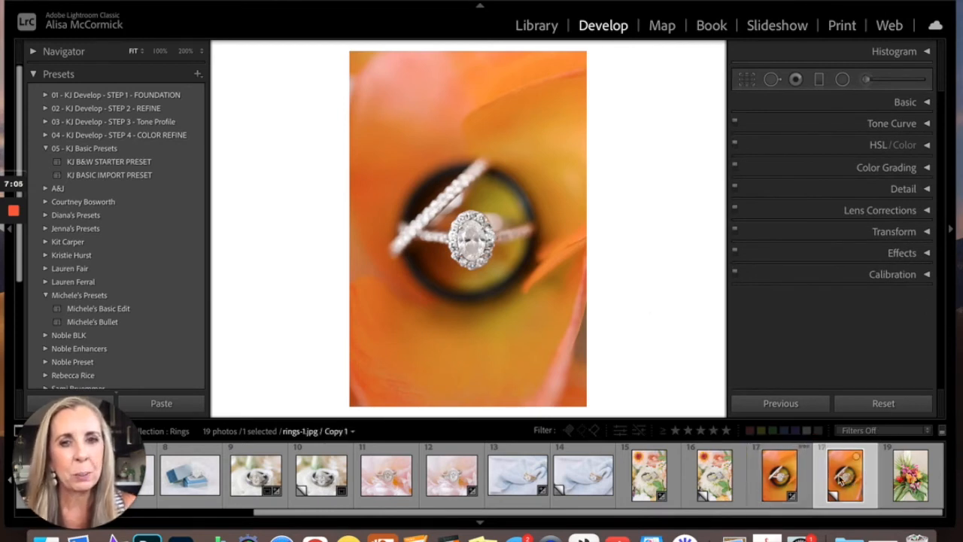
left_click(779, 474)
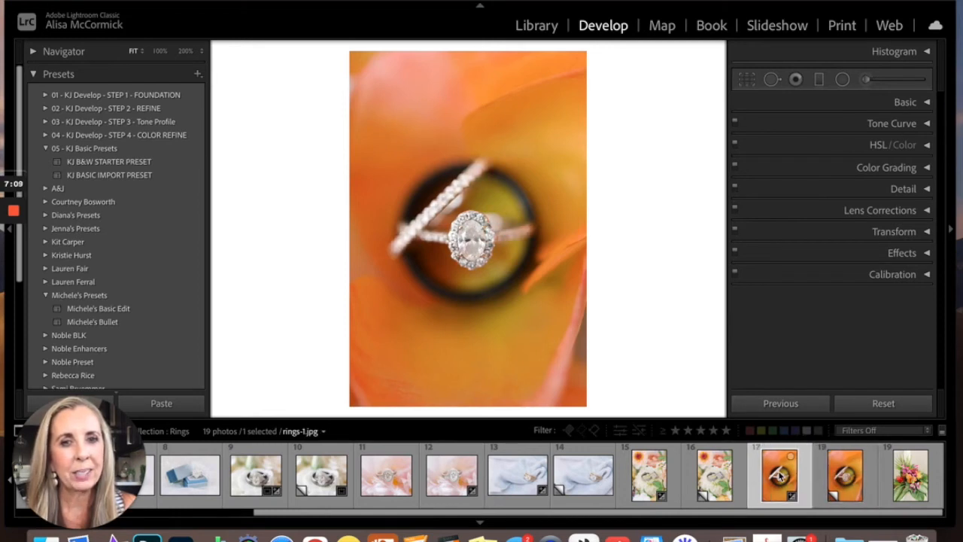
left_click(841, 477)
left_click(790, 479)
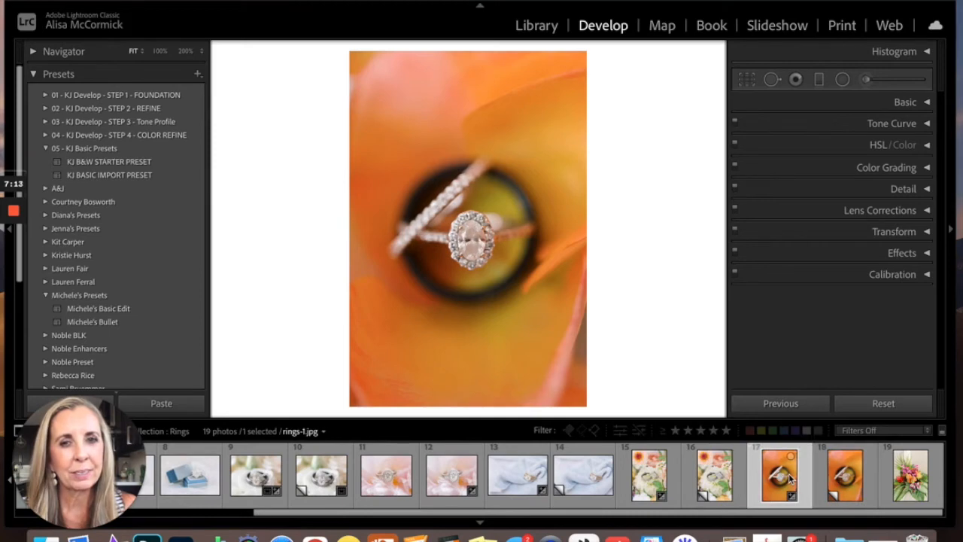
Compare the retouched ring photo with its unedited copy up close at 200% and 100% magnification
key("z")
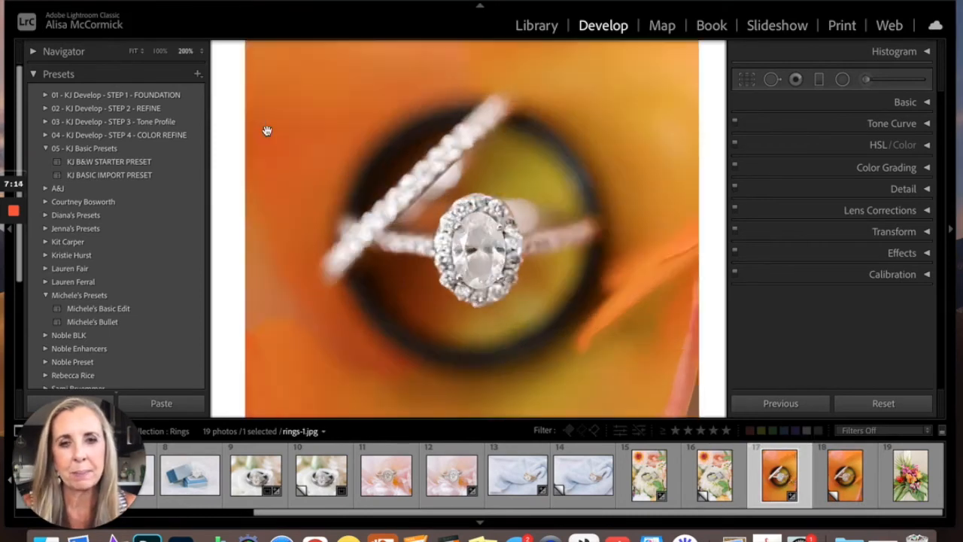
left_click(854, 477)
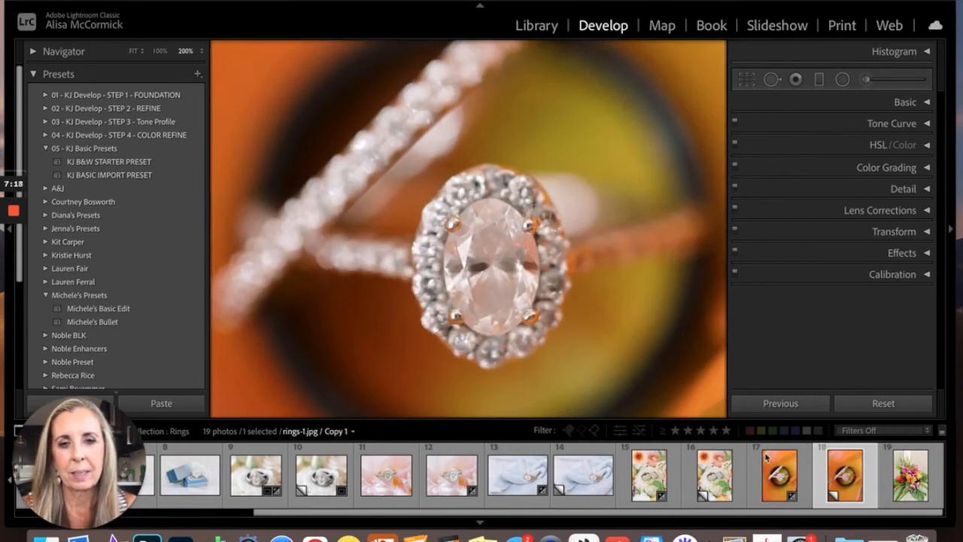
left_click(202, 53)
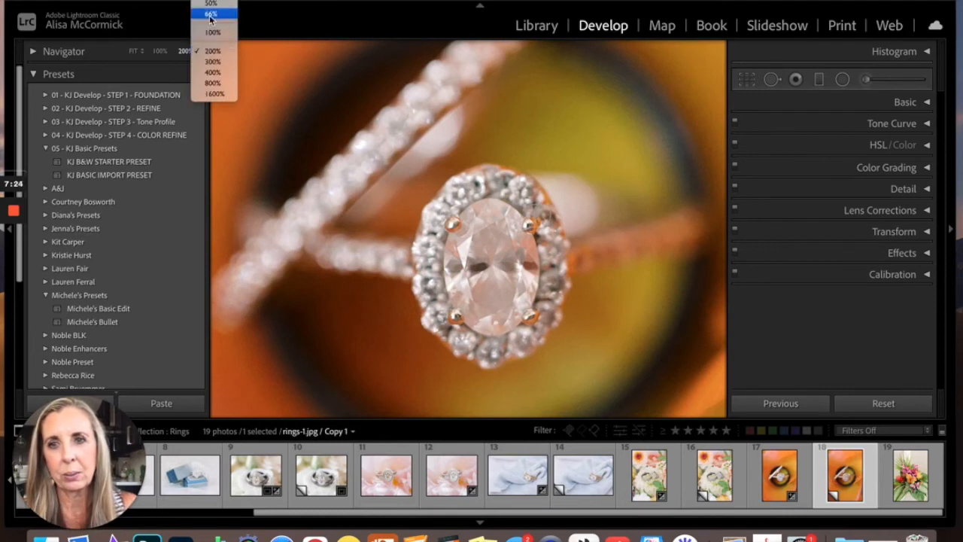
left_click(211, 32)
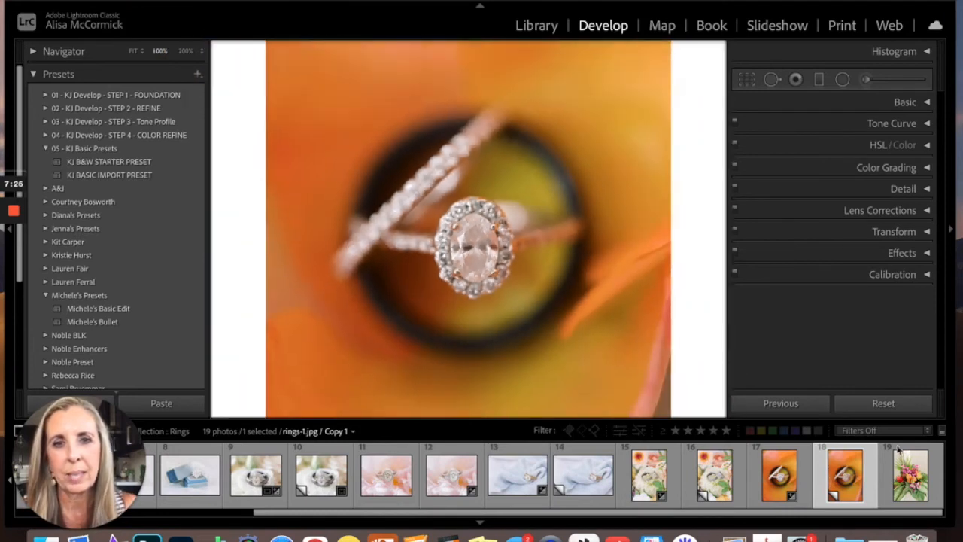
left_click(789, 482)
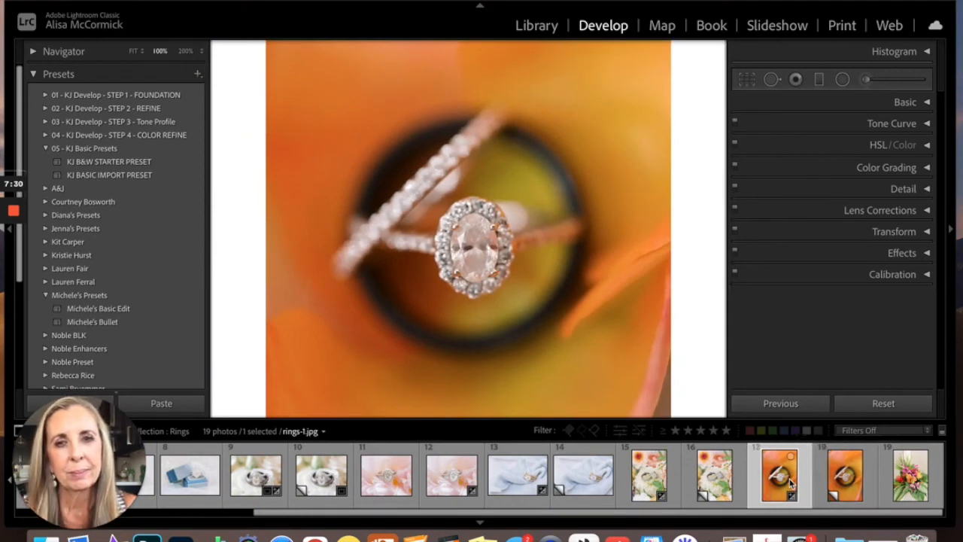